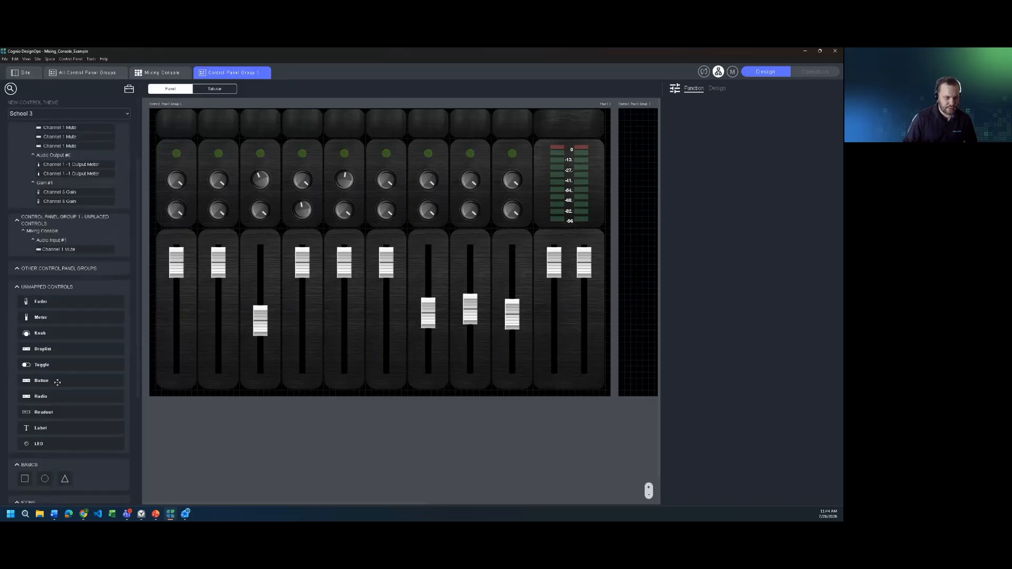
# Place a button at the foot of the master fader strip, in Navigation mode with the Navigate to Next Control Panel command
pyautogui.moveTo(54, 381); pyautogui.dragTo(596, 388)
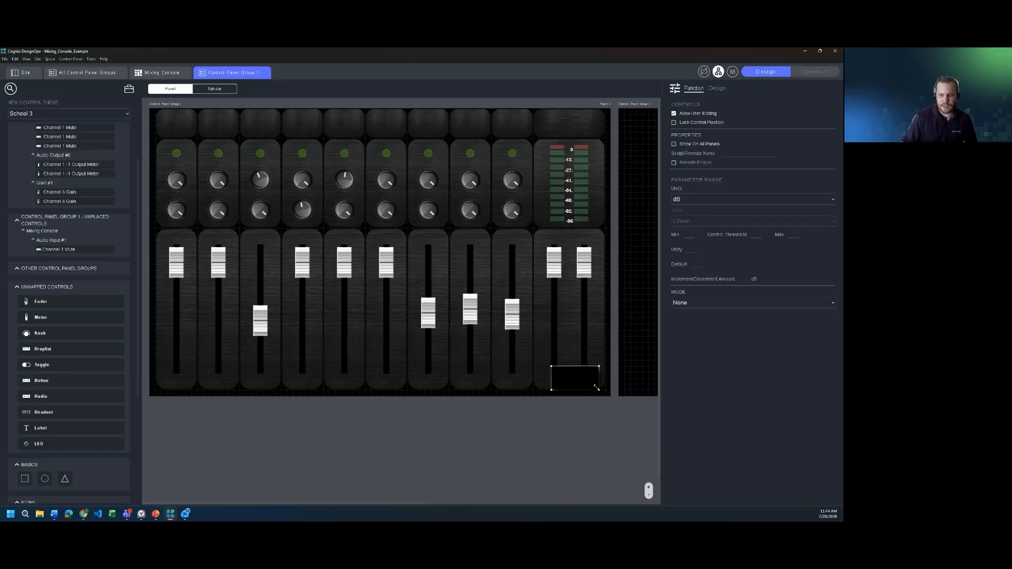
pyautogui.click(758, 303)
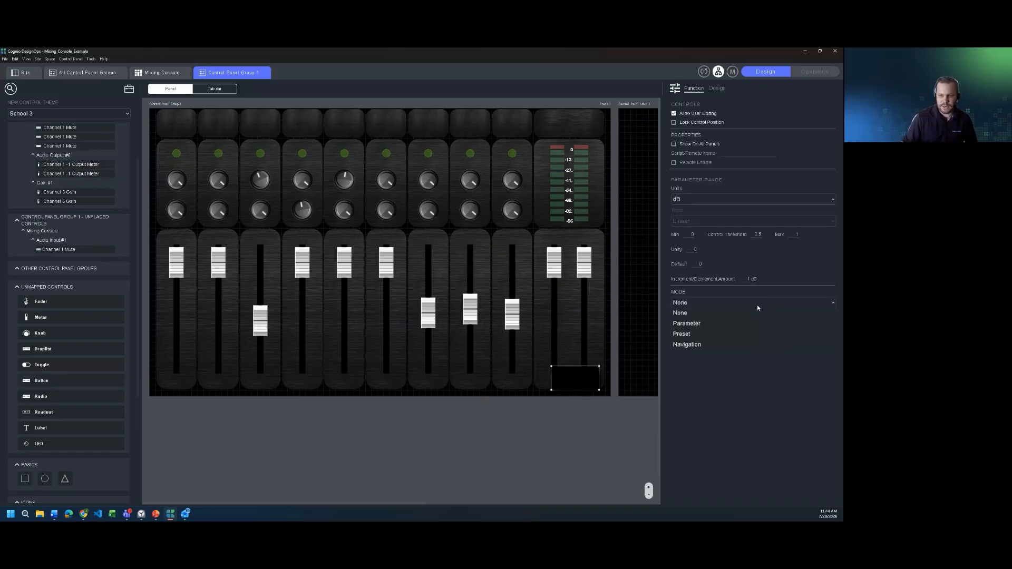
pyautogui.click(707, 346)
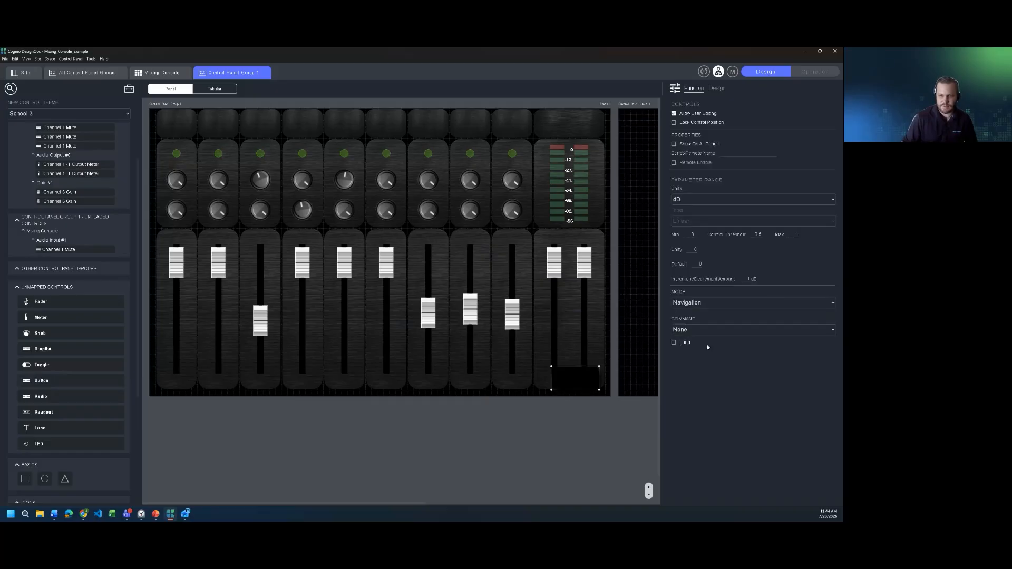
pyautogui.click(729, 330)
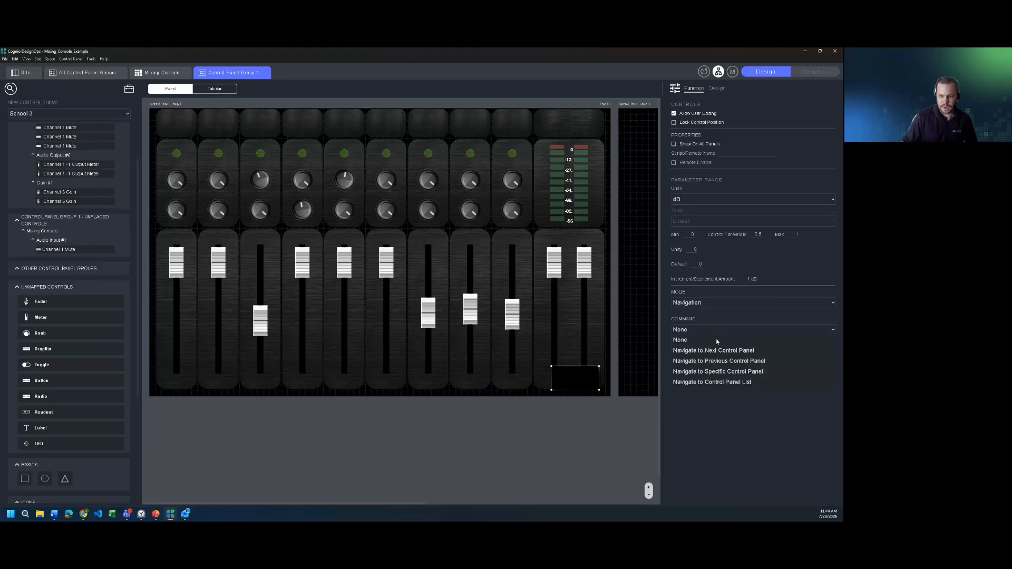
pyautogui.click(751, 372)
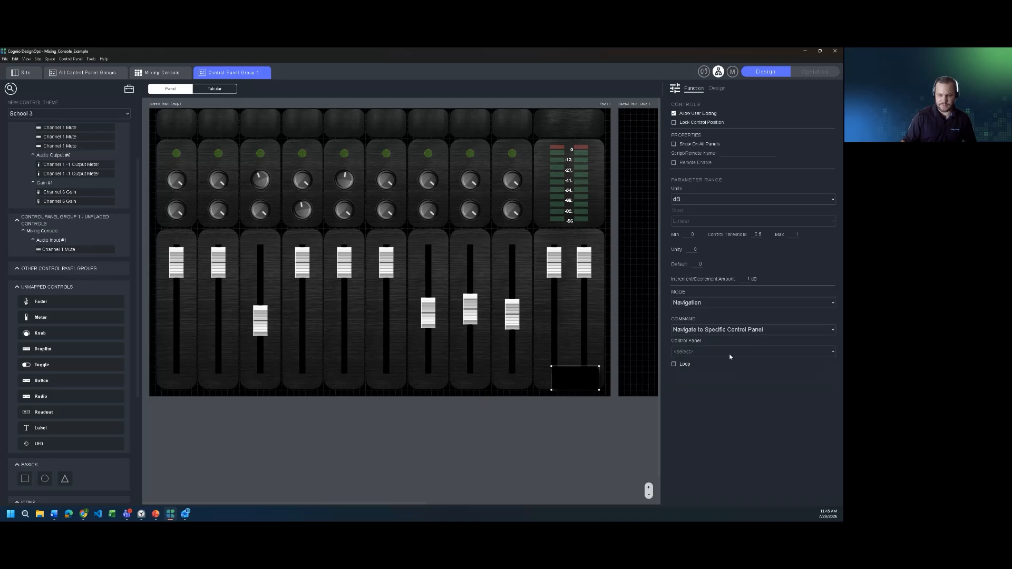
pyautogui.click(745, 329)
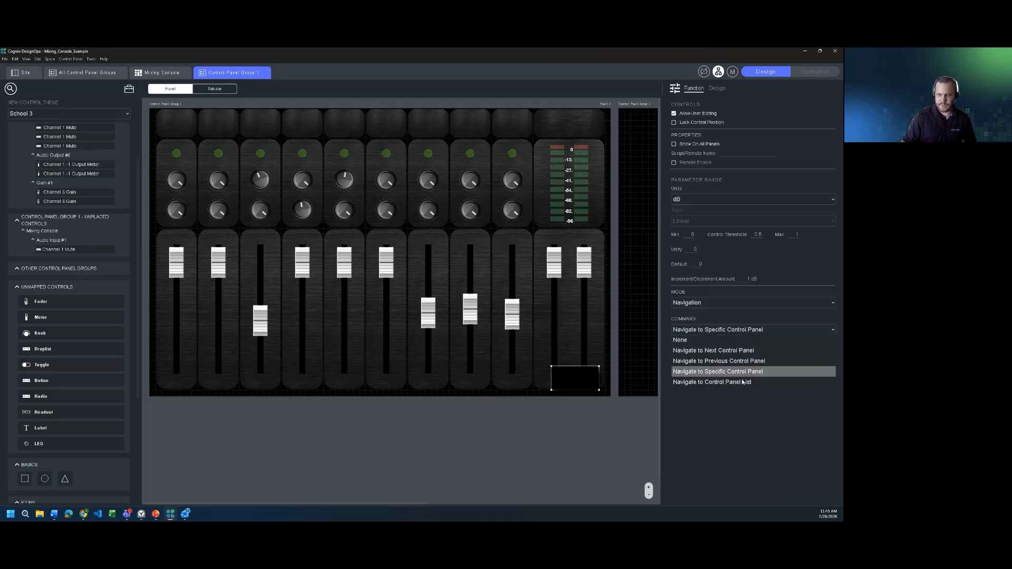
pyautogui.click(741, 352)
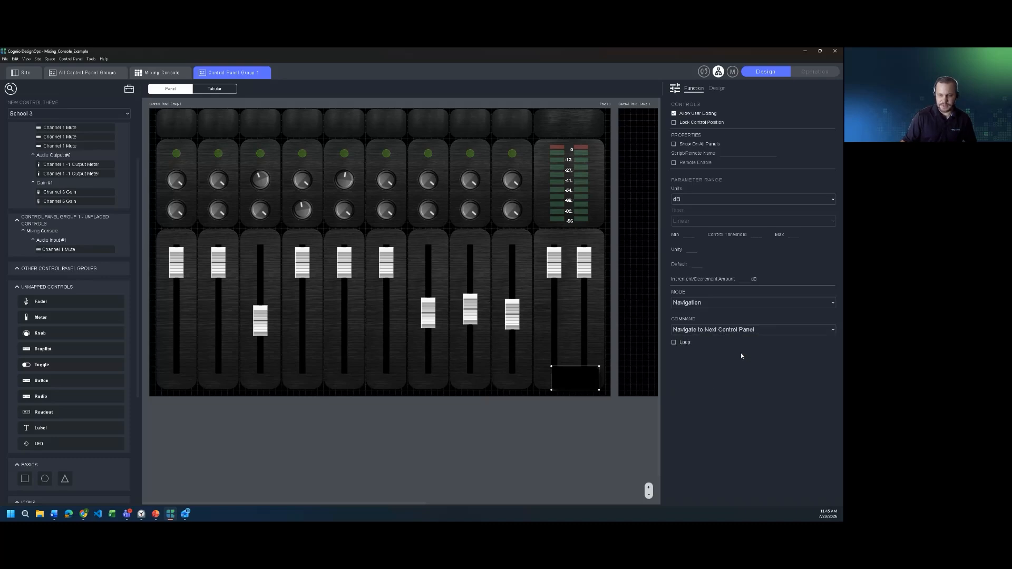
# Test the navigation button in Operation mode, and return to Design mode
pyautogui.click(811, 76)
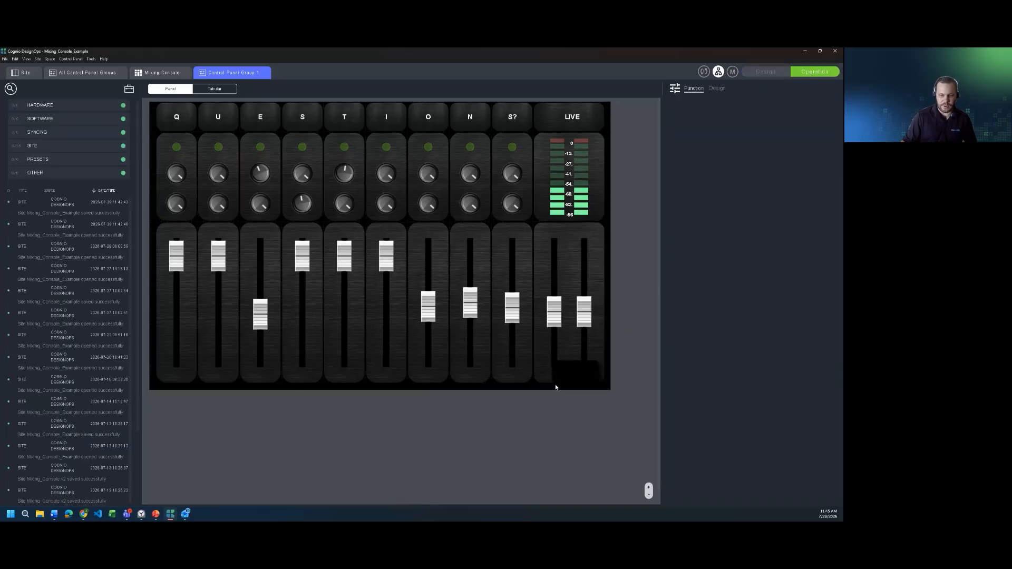
pyautogui.click(587, 372)
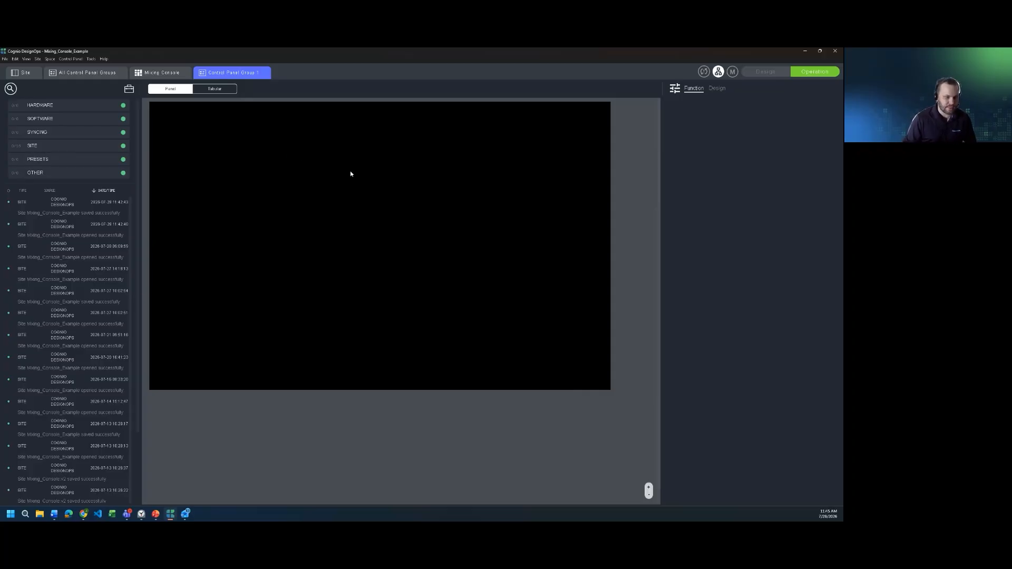
pyautogui.click(765, 72)
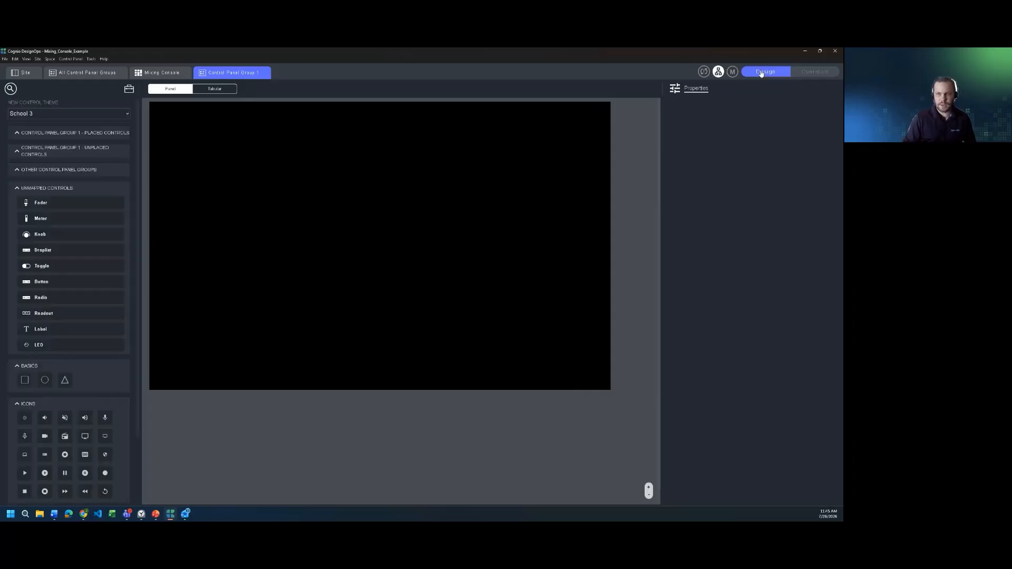
# Reselect the navigation button on the master strip, move it slightly up, and delete it
pyautogui.click(301, 205)
pyautogui.click(570, 383)
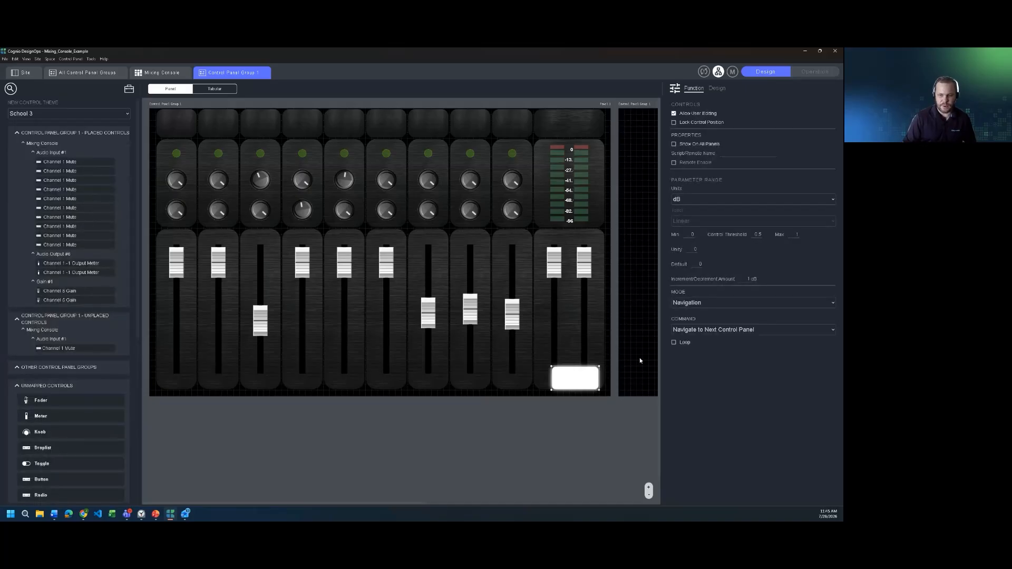
pyautogui.click(725, 302)
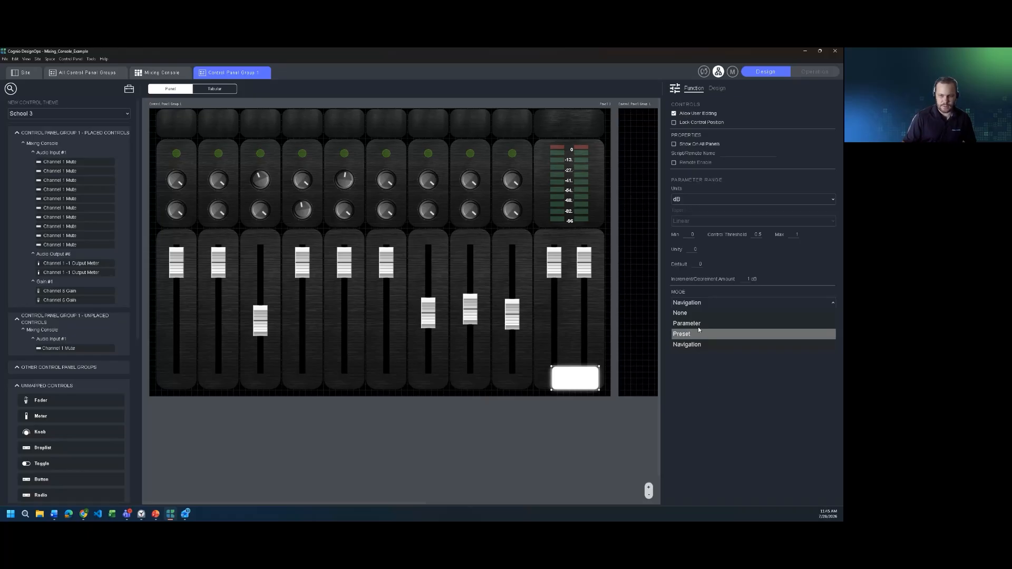
pyautogui.click(718, 407)
pyautogui.moveTo(576, 380); pyautogui.dragTo(559, 356)
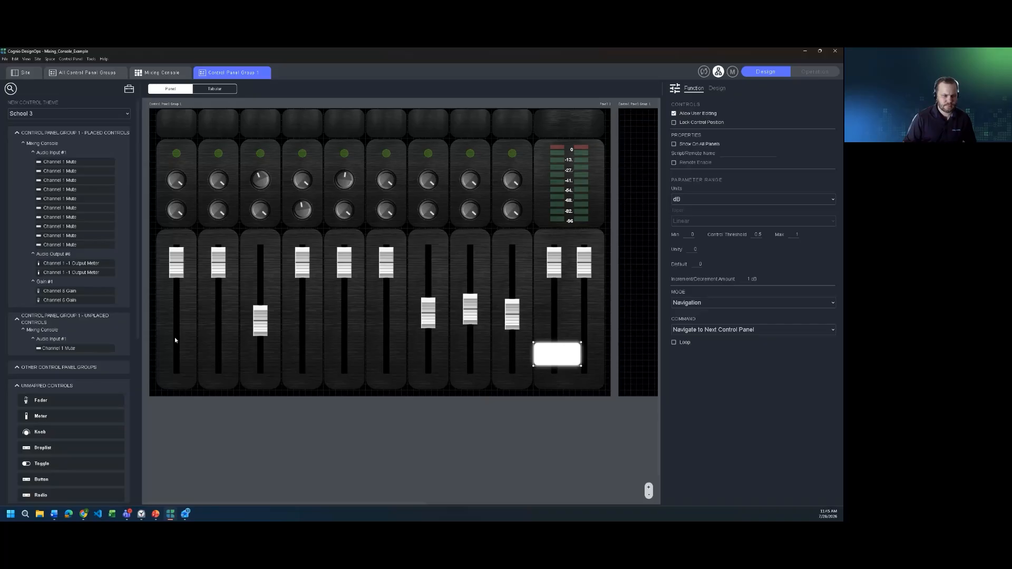
pyautogui.scroll(-3, 138, 361)
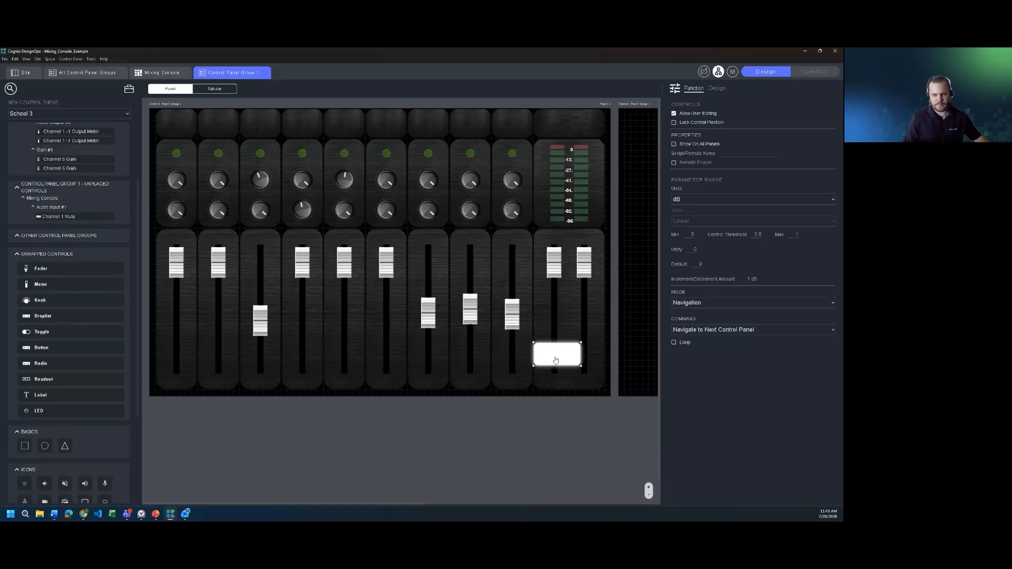
pyautogui.press('Delete')
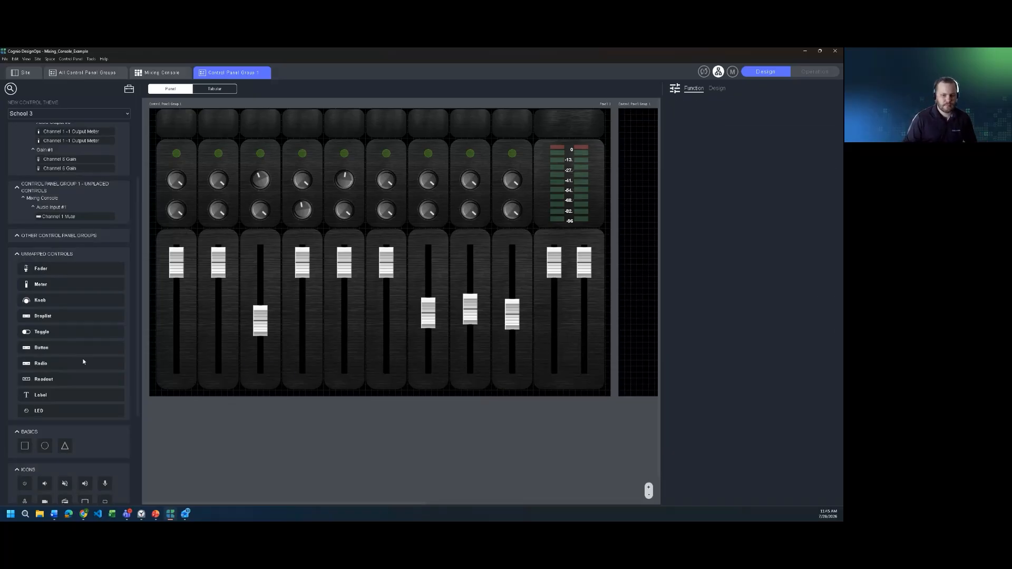
# Place a widened button across the O and N channel strips, in Navigation mode with the Navigate to Control Panel List command
pyautogui.moveTo(83, 362); pyautogui.dragTo(425, 350)
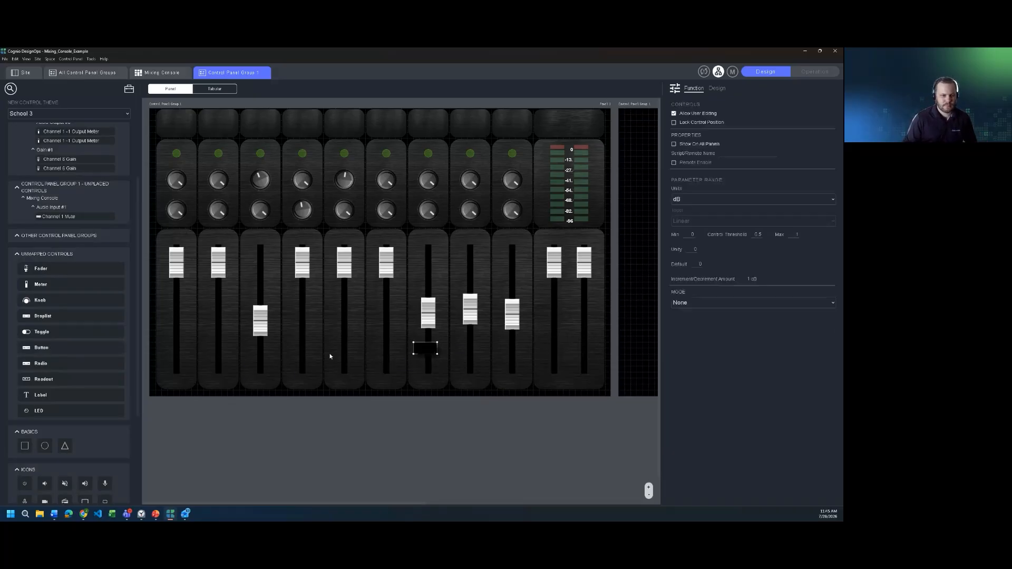
pyautogui.click(701, 303)
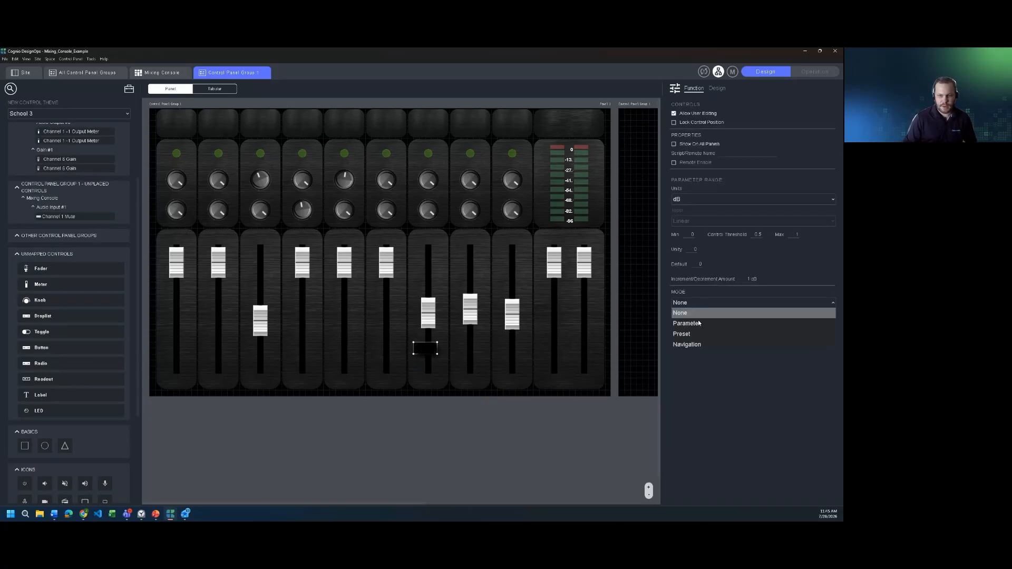
pyautogui.click(693, 345)
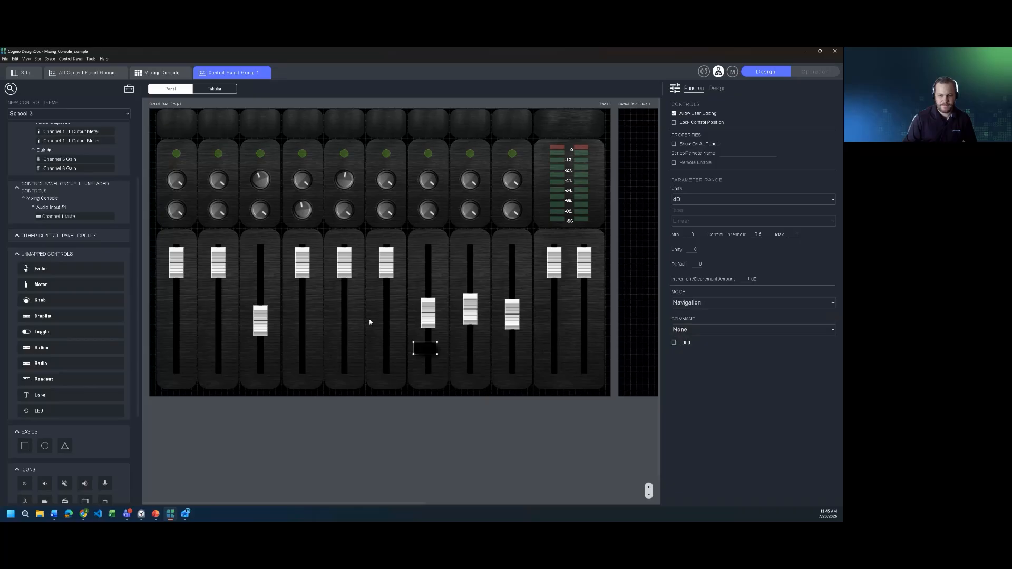
pyautogui.moveTo(437, 353); pyautogui.dragTo(491, 366)
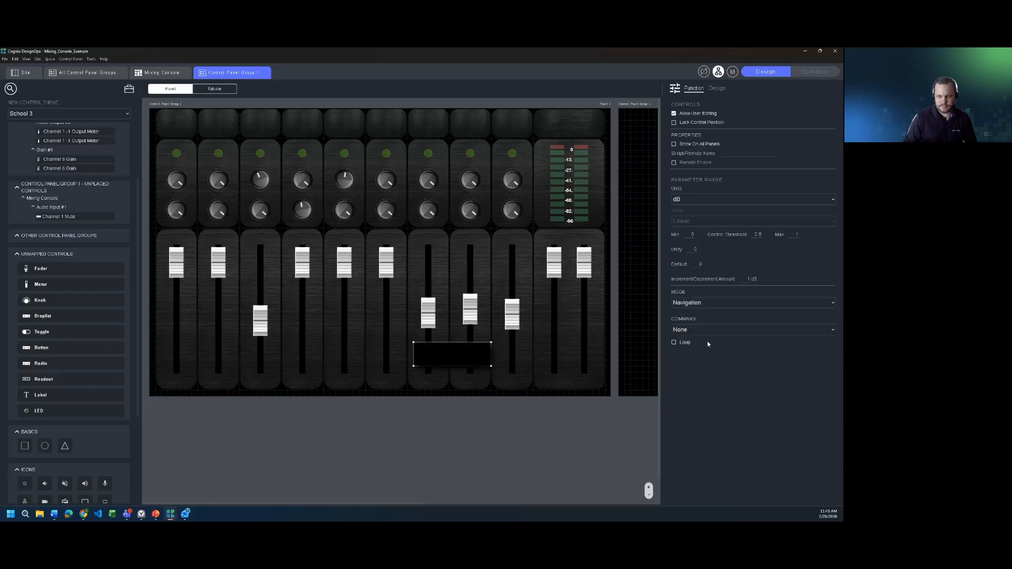
pyautogui.click(784, 330)
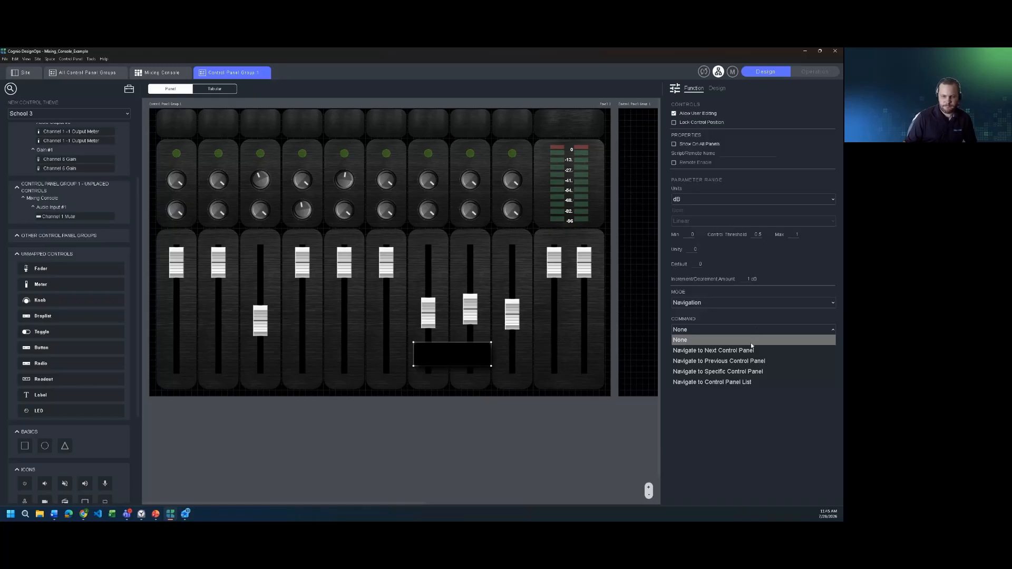
pyautogui.click(745, 383)
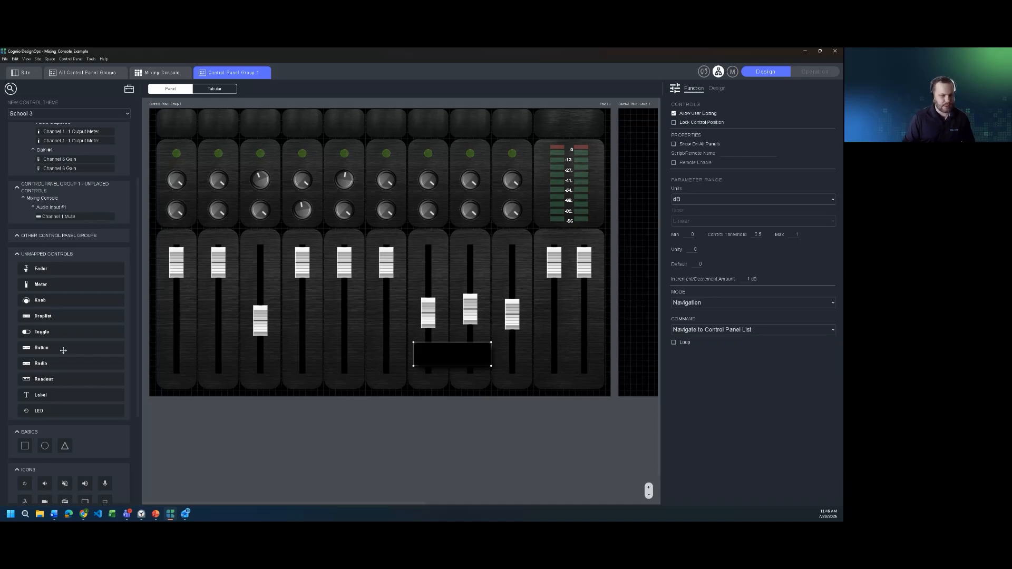
# Place an enlarged radio control across the lower middle faders, in Navigation mode with the Navigate to Control Panel List command
pyautogui.moveTo(56, 363); pyautogui.dragTo(260, 357)
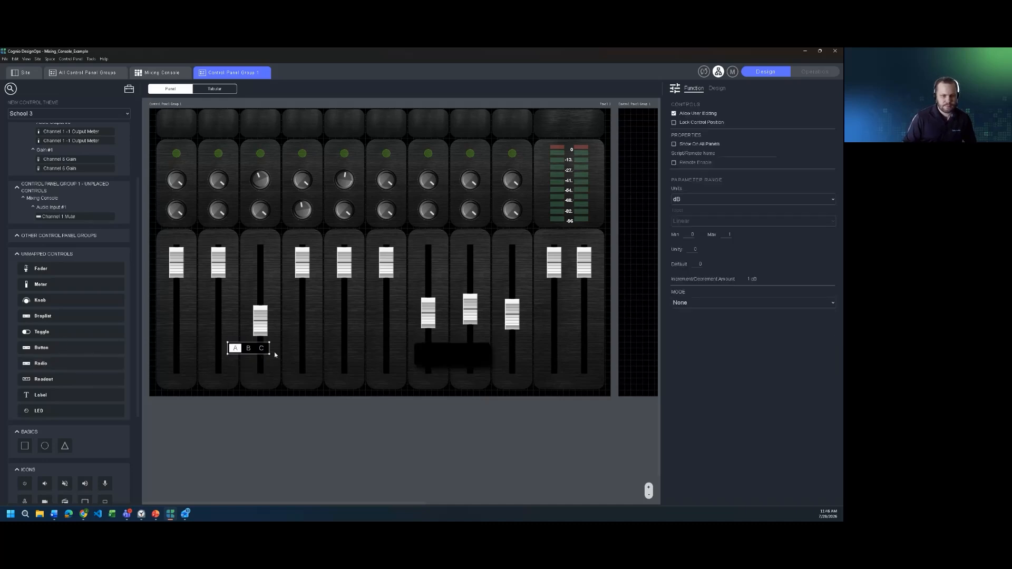
pyautogui.moveTo(324, 368); pyautogui.dragTo(376, 374)
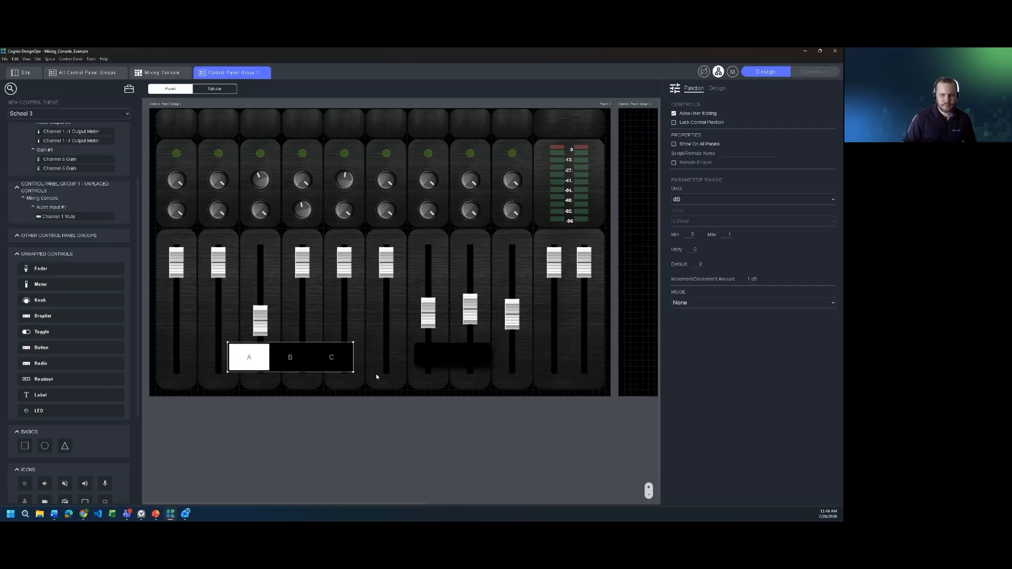
pyautogui.click(741, 303)
pyautogui.click(750, 343)
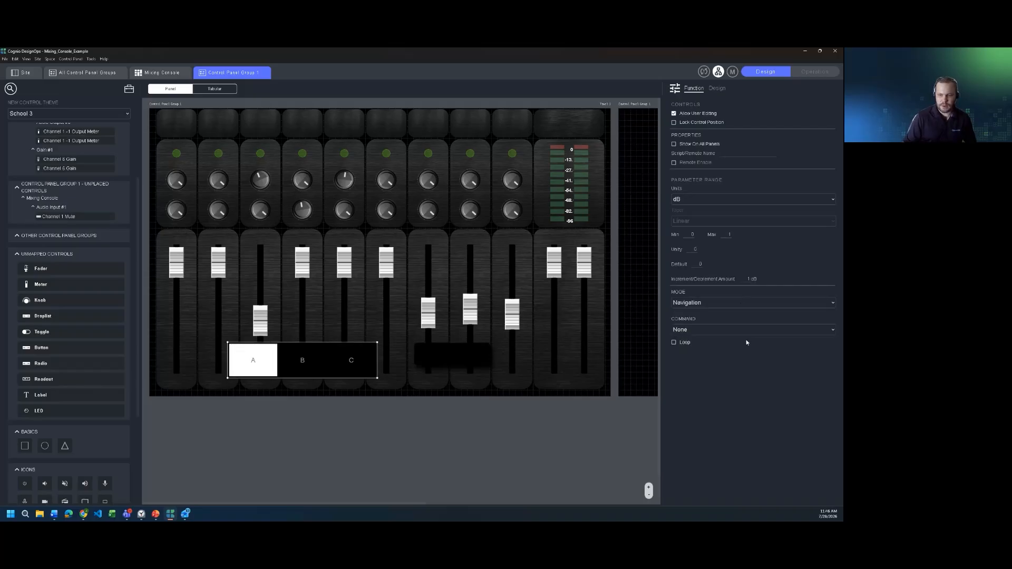
pyautogui.click(735, 330)
pyautogui.click(725, 381)
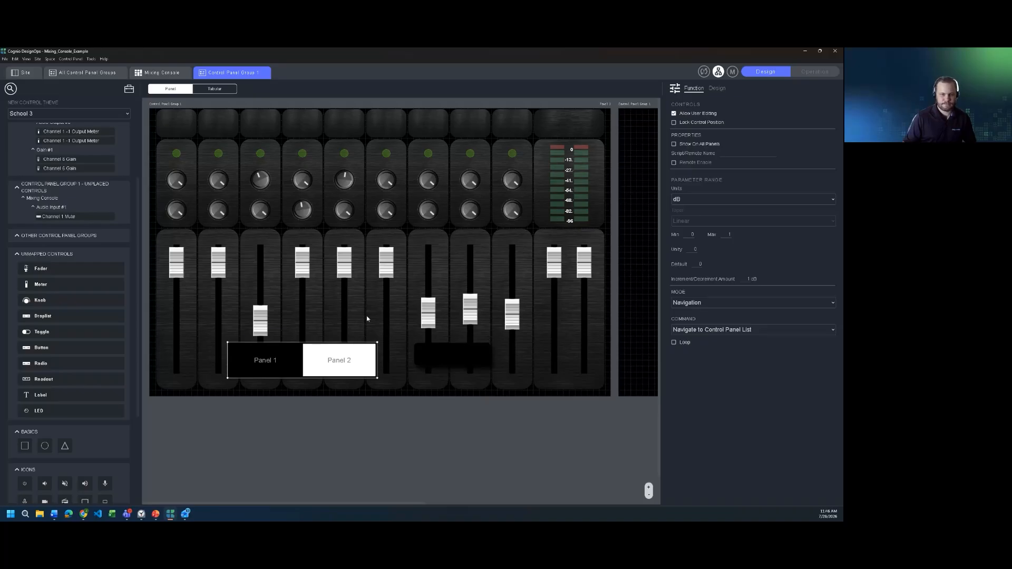
# Stretch the Panel 1/Panel 2 radio across the channel label row from E to S?, and enable Show On All Panels for it
pyautogui.moveTo(301, 348); pyautogui.dragTo(365, 116)
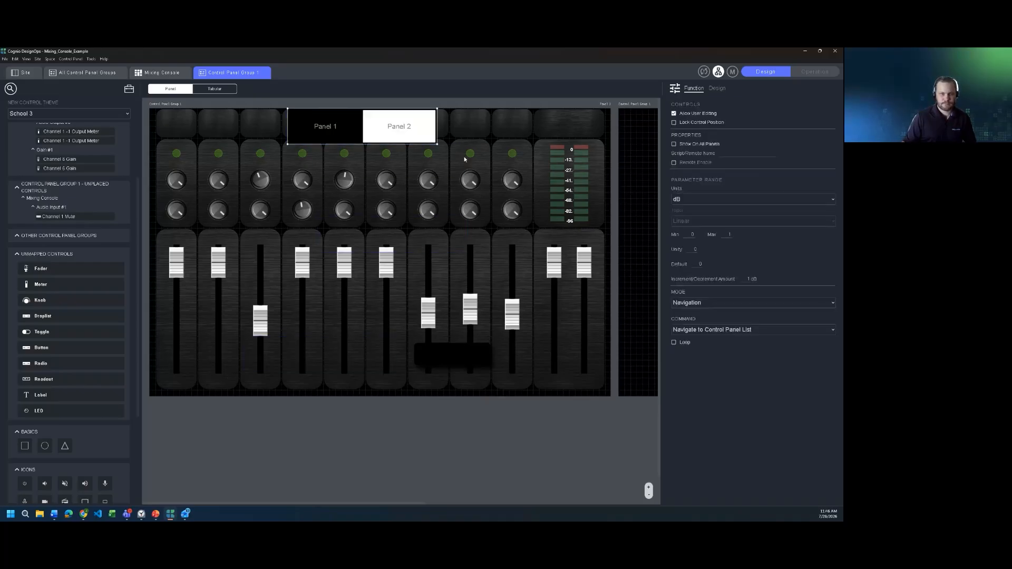
pyautogui.moveTo(493, 125); pyautogui.dragTo(533, 129)
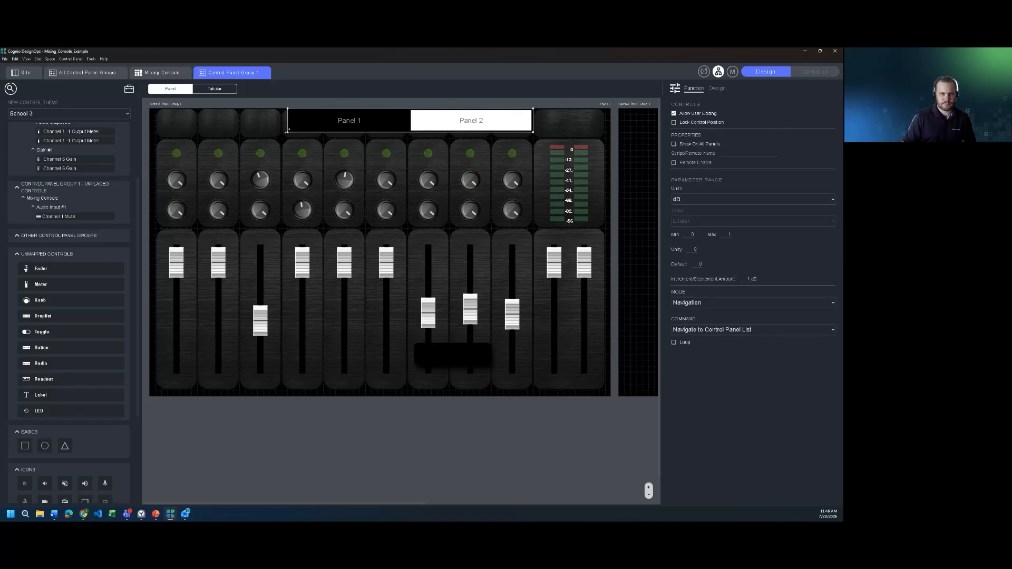
pyautogui.moveTo(288, 132); pyautogui.dragTo(239, 132)
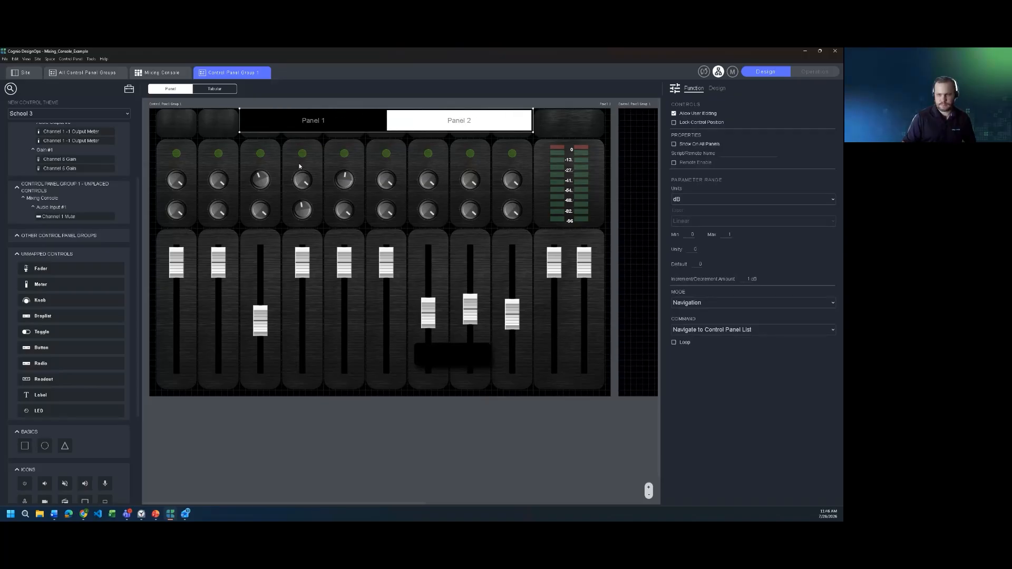
pyautogui.click(673, 144)
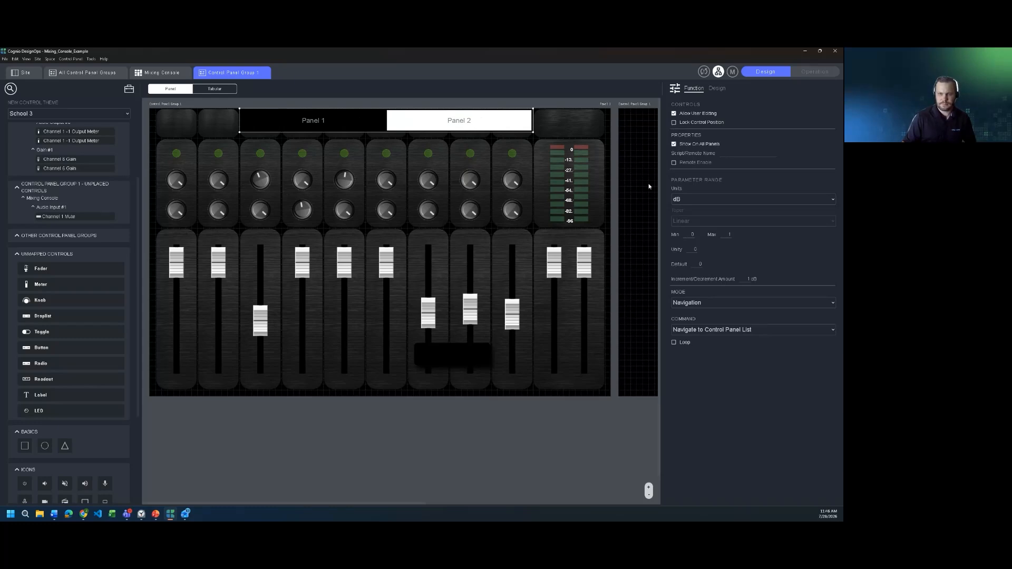
# Test the radio in Operation mode by switching between Panel 1 and Panel 2, and return to Design mode
pyautogui.click(815, 71)
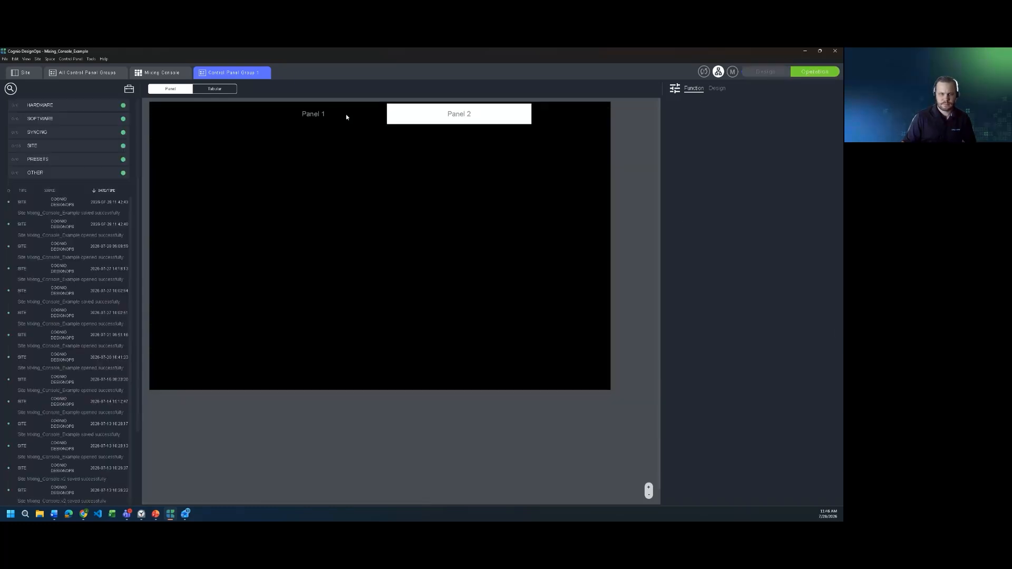
pyautogui.click(346, 115)
pyautogui.click(457, 115)
pyautogui.click(352, 116)
pyautogui.click(780, 75)
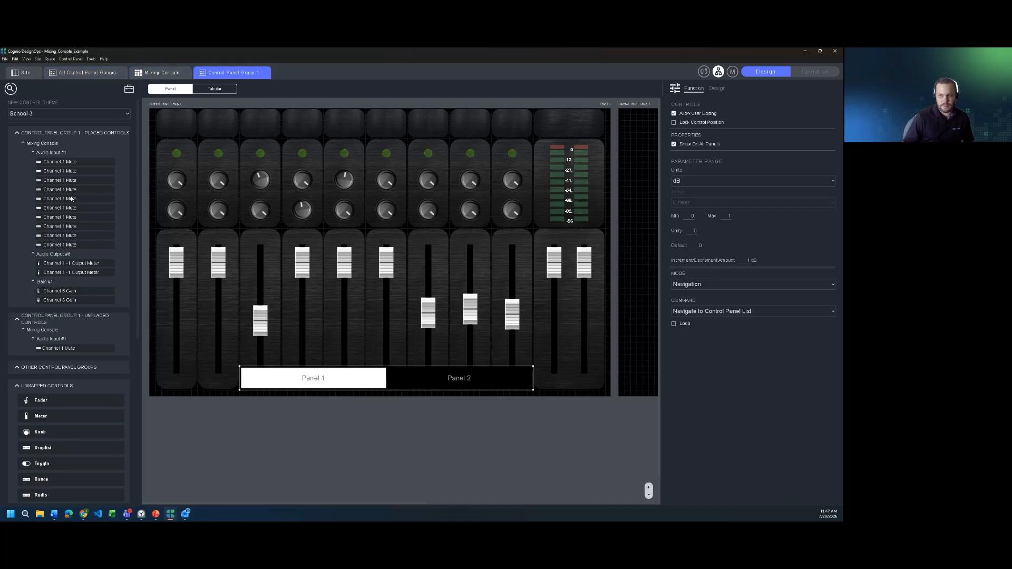
# Close the Mixing_Console_Example site and quit without saving the changes
pyautogui.click(840, 52)
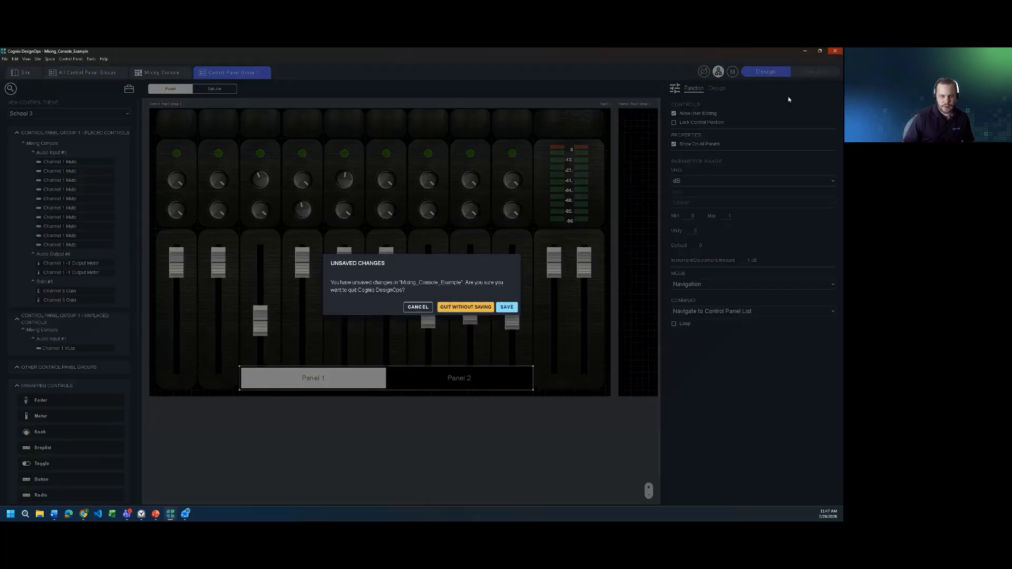
pyautogui.click(484, 308)
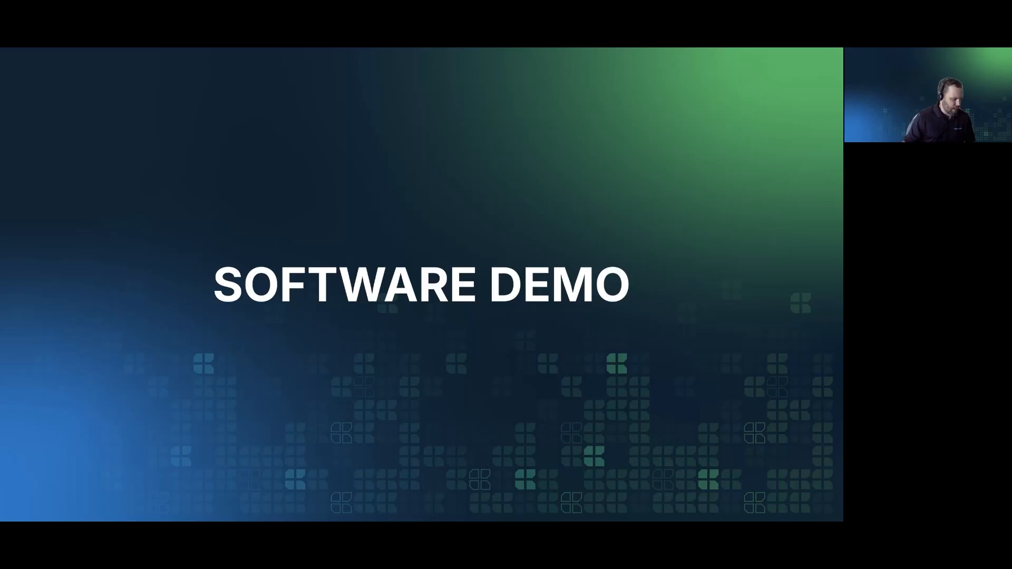
# Maximize the newly opened Cognio DesignOps window, add a Blank Space to the empty site, and open that space
pyautogui.moveTo(0, 232); pyautogui.dragTo(548, 193)
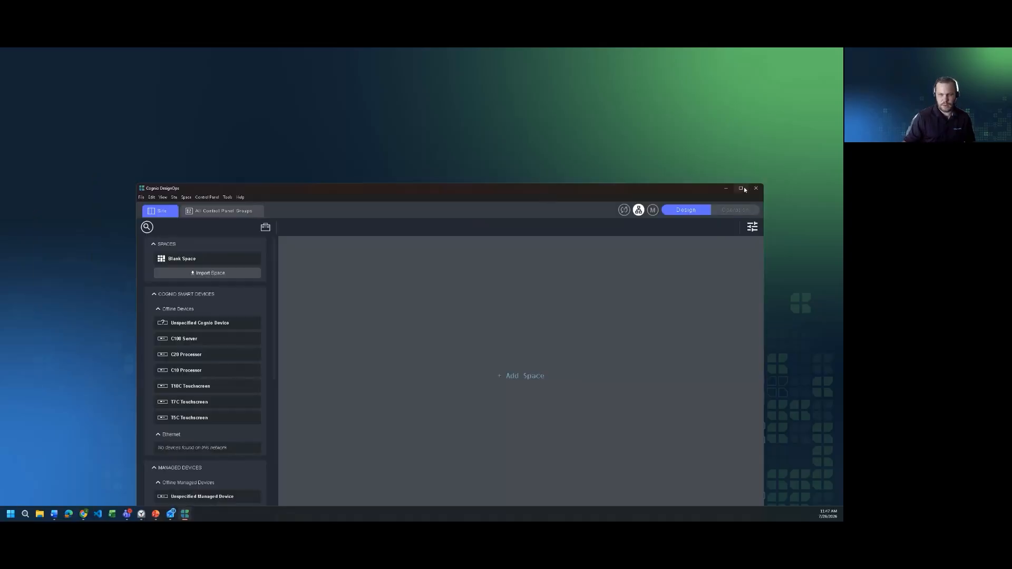
pyautogui.click(741, 188)
pyautogui.moveTo(79, 117); pyautogui.dragTo(244, 137)
pyautogui.doubleClick(209, 113)
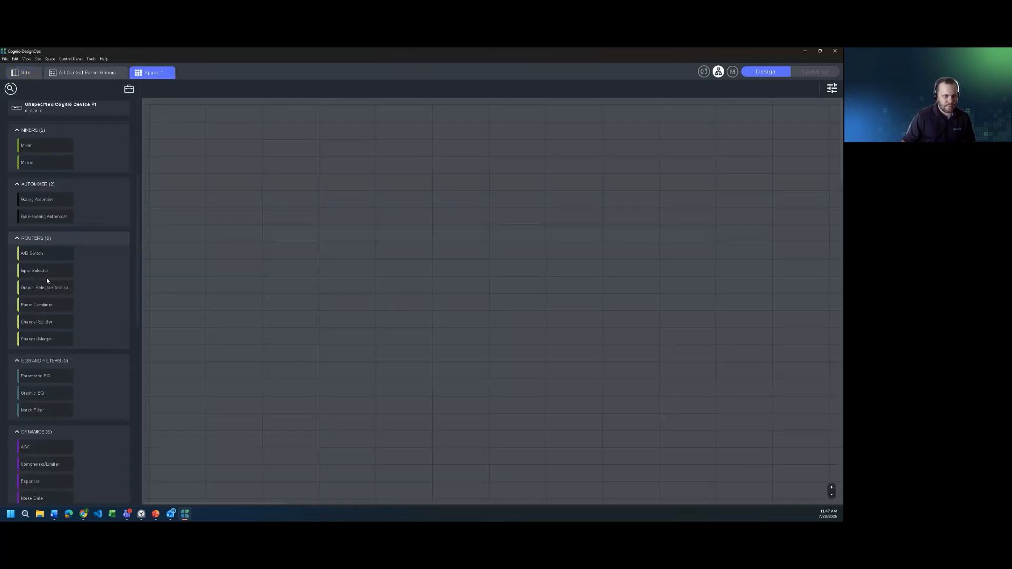
# Place a Custom scripted module and an Event module side by side in Space 1, and display each module's controls
pyautogui.scroll(-12, 46, 281)
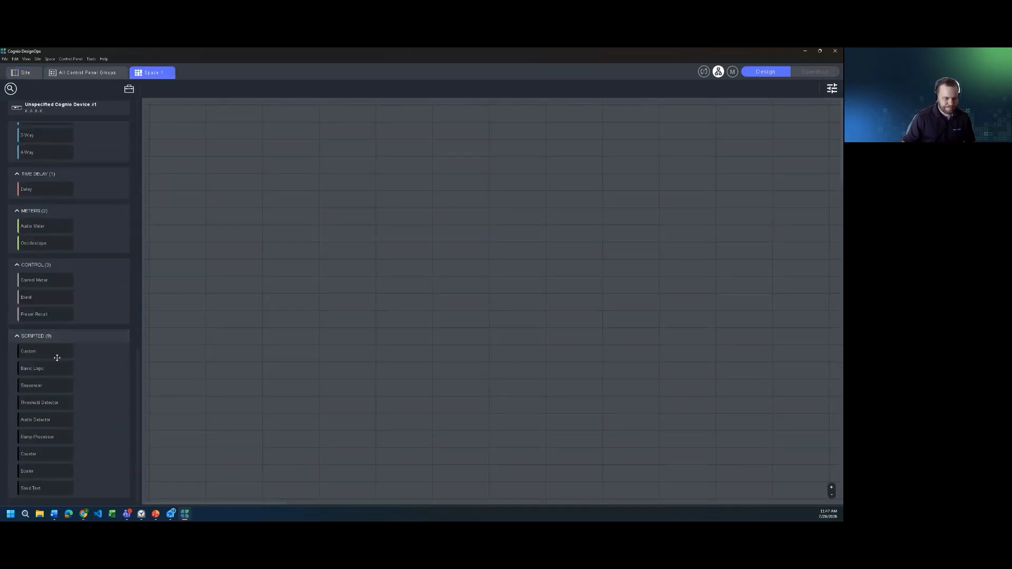
pyautogui.moveTo(36, 348); pyautogui.dragTo(159, 316)
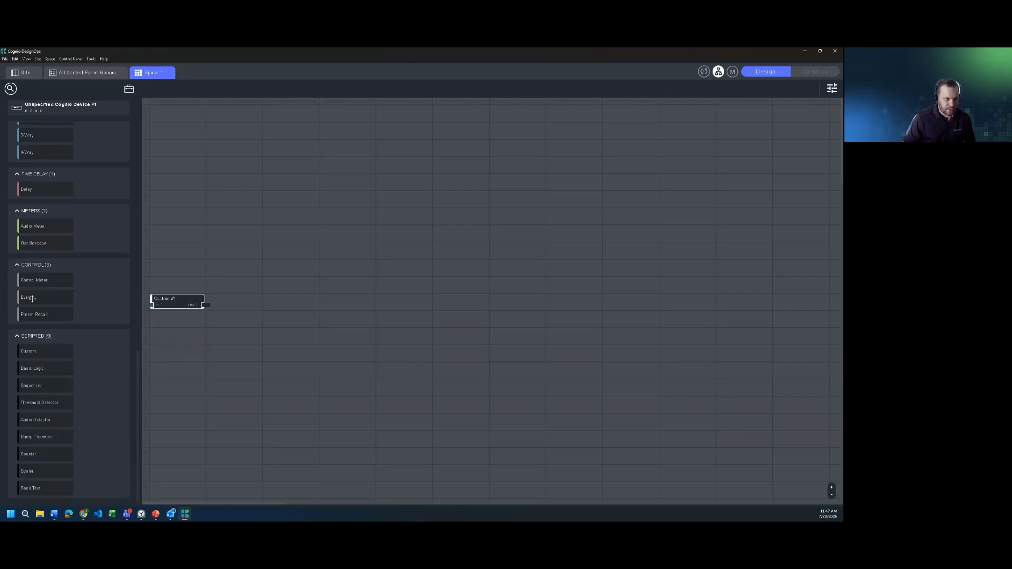
pyautogui.moveTo(29, 297); pyautogui.dragTo(288, 298)
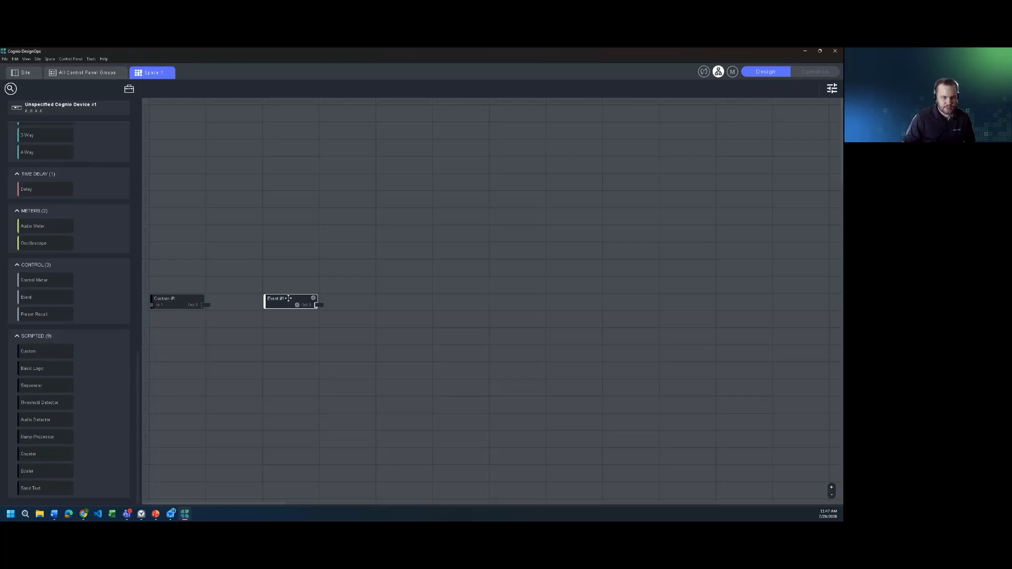
pyautogui.click(833, 90)
pyautogui.click(723, 88)
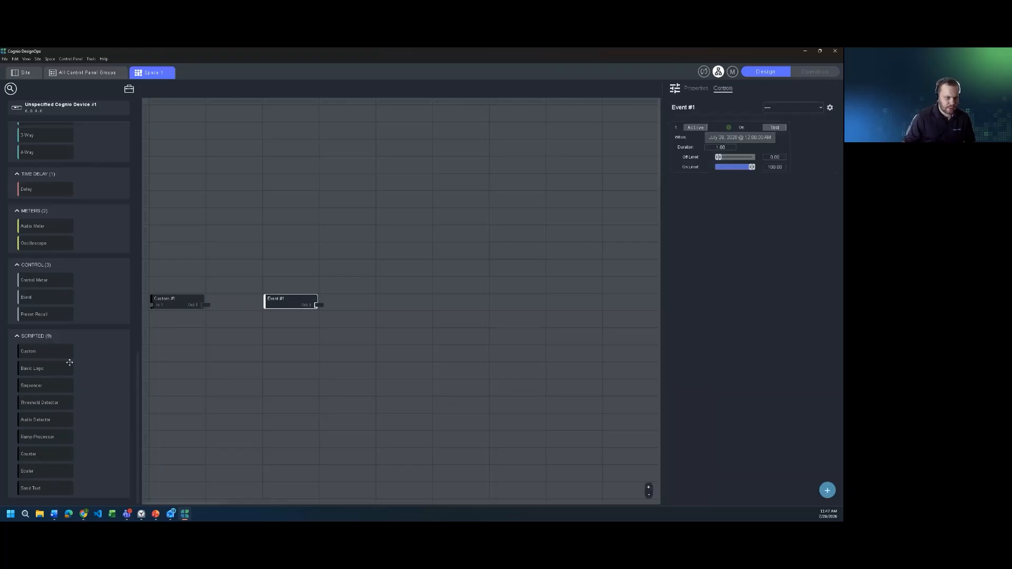
pyautogui.click(178, 301)
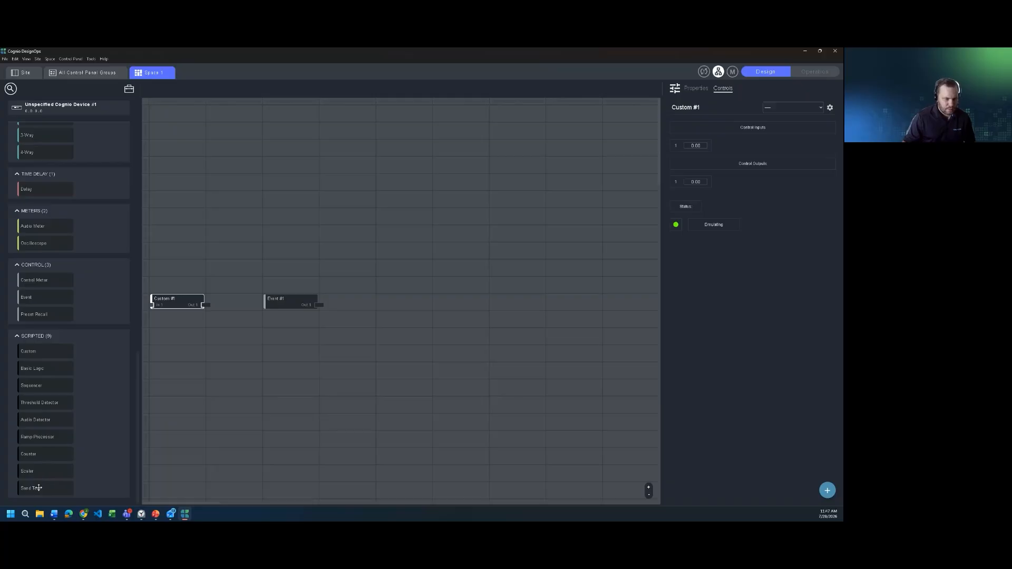
# Place a Send Text module below the Custom module, and fire its Trigger 1
pyautogui.moveTo(32, 486); pyautogui.dragTo(202, 349)
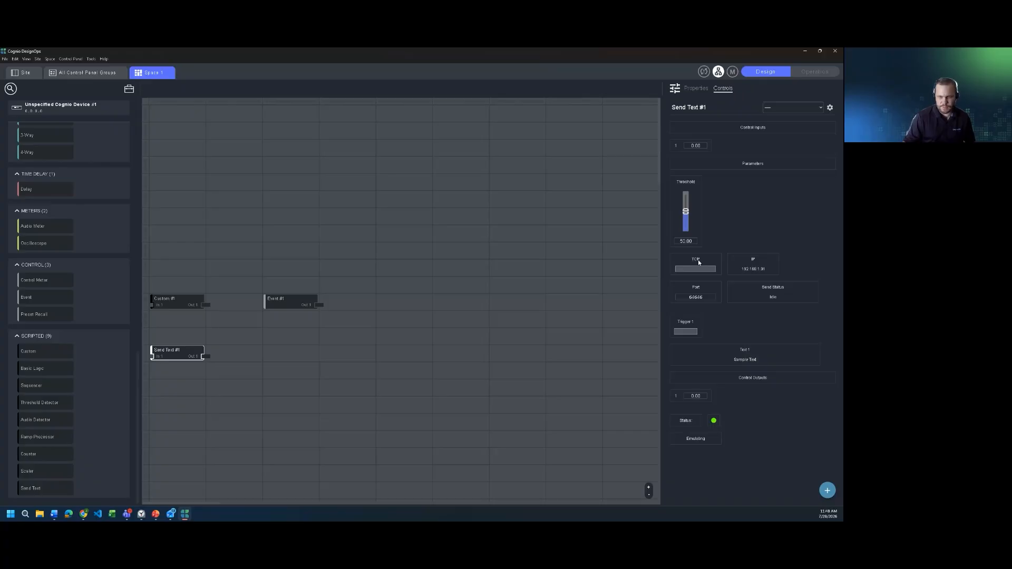
pyautogui.moveTo(185, 358)
pyautogui.click(684, 332)
# Add a control panel group to Unspecified Cognio Device #1, and open its blank panel for editing
pyautogui.click(87, 74)
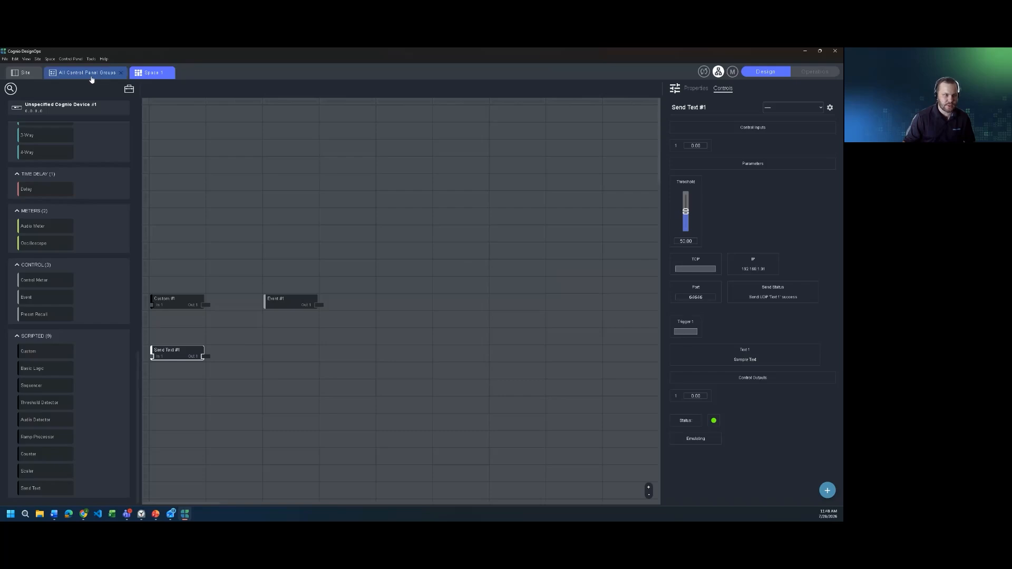
pyautogui.click(33, 76)
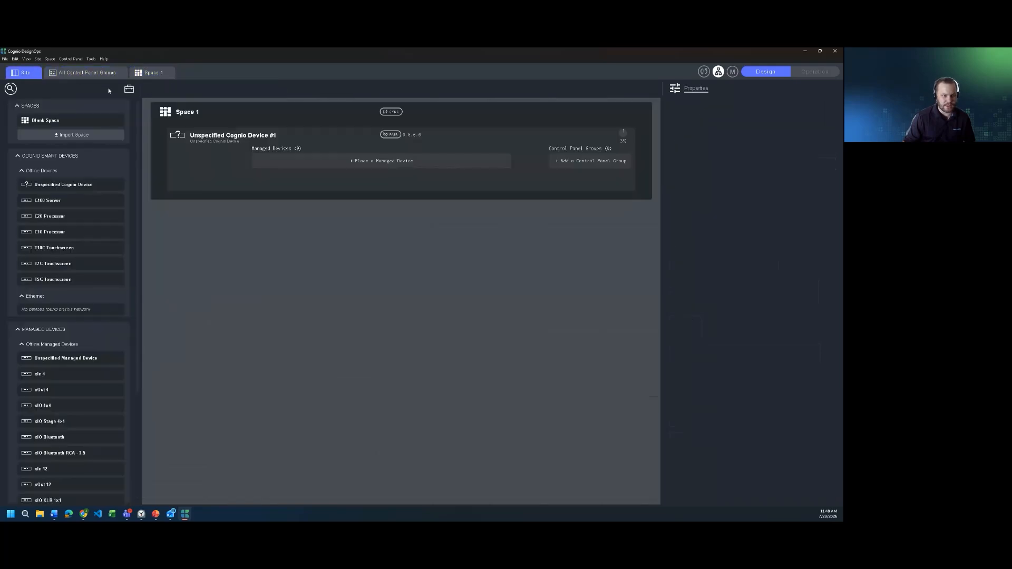
pyautogui.click(588, 164)
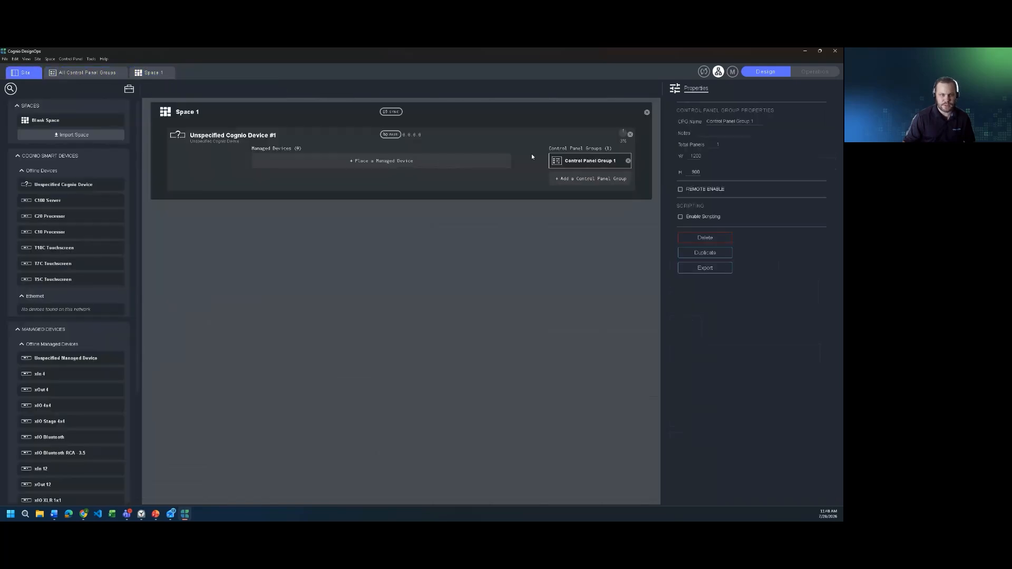
pyautogui.doubleClick(191, 113)
pyautogui.click(87, 72)
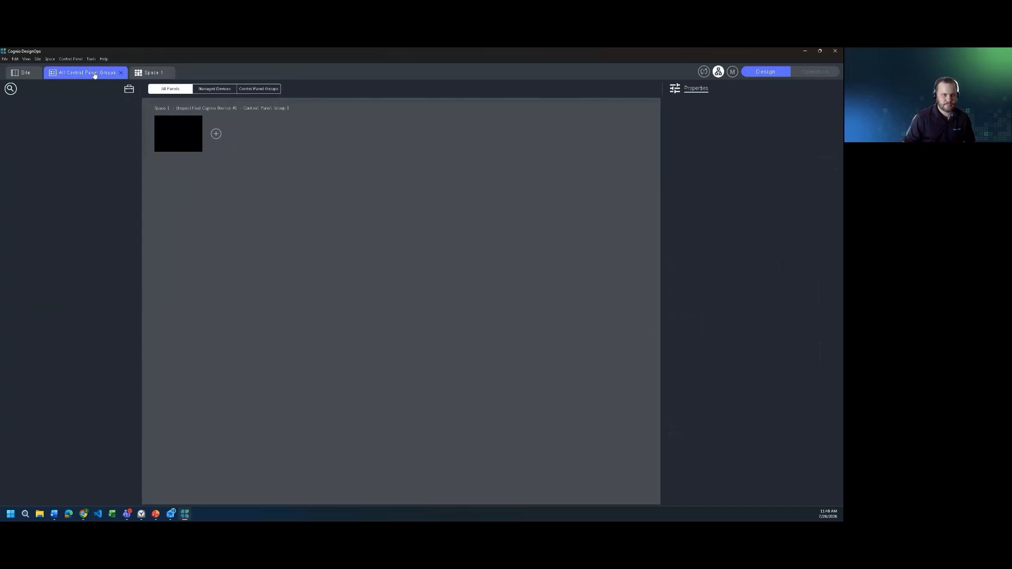
pyautogui.click(179, 136)
pyautogui.doubleClick(178, 136)
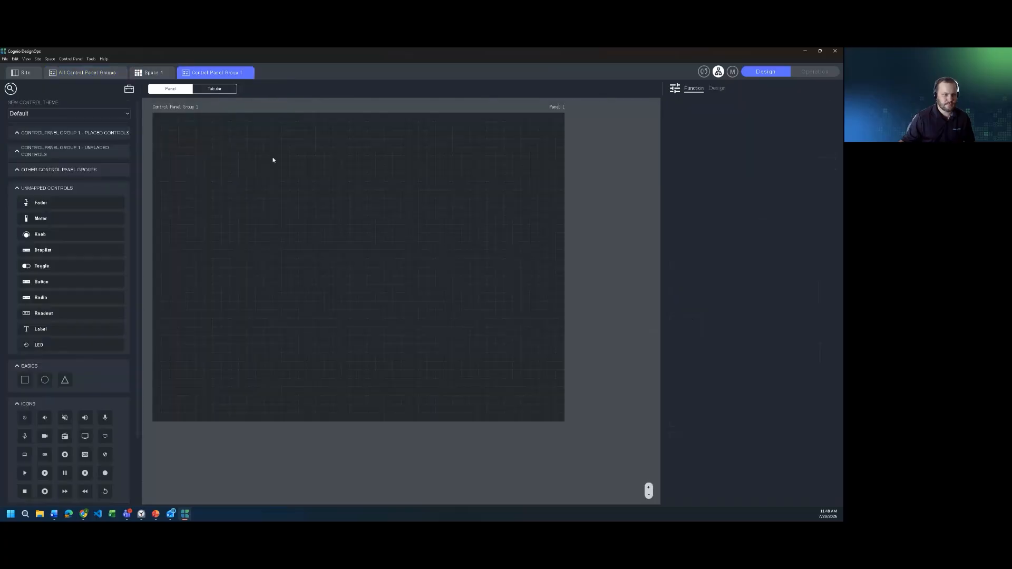
# Place an unmapped Button near the panel's upper-left corner, and map it in Parameter mode to Event 1 On of Event #1
pyautogui.moveTo(52, 281); pyautogui.dragTo(182, 164)
pyautogui.moveTo(236, 190); pyautogui.dragTo(238, 190)
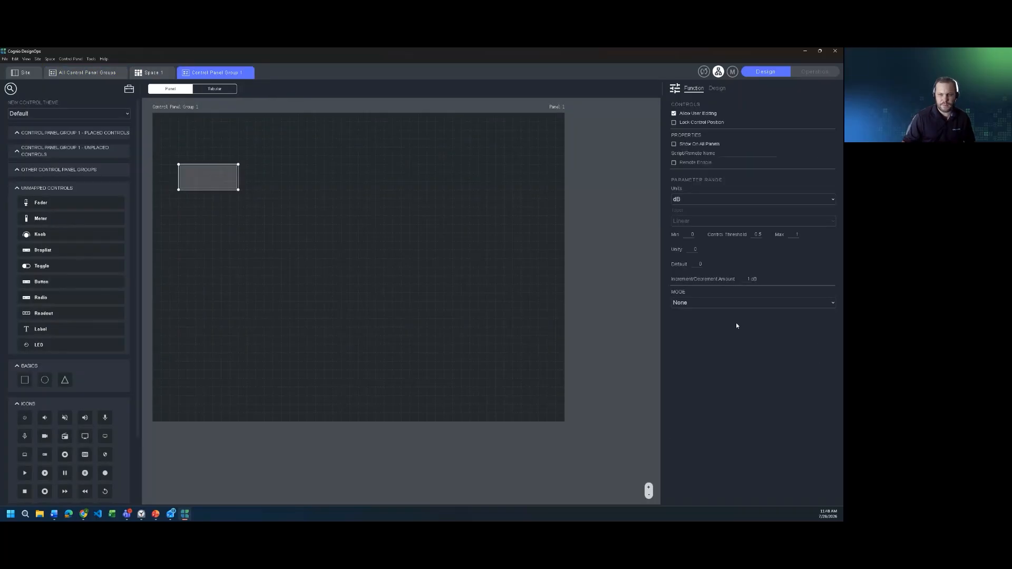
pyautogui.click(727, 303)
pyautogui.click(712, 328)
pyautogui.click(710, 332)
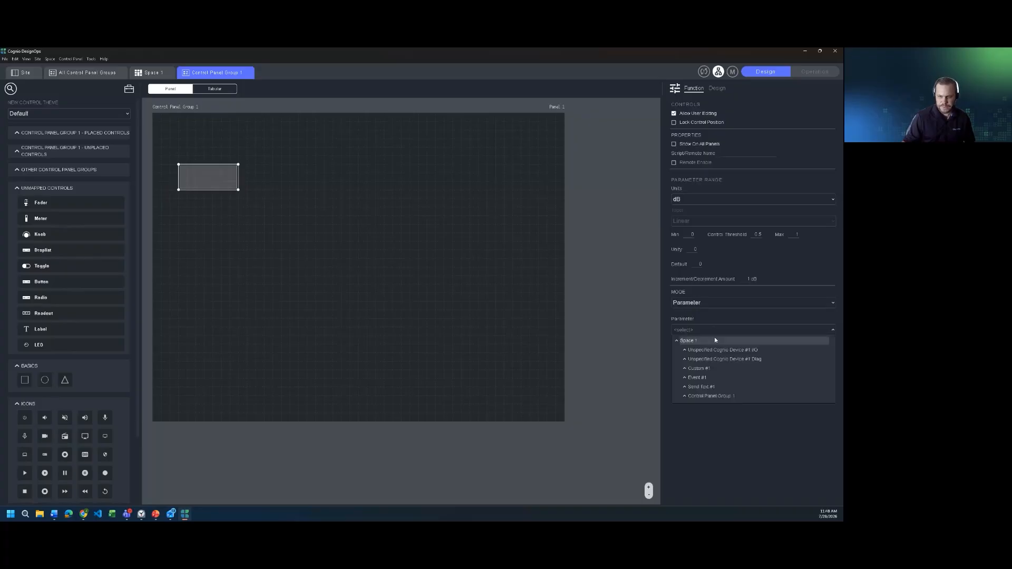
pyautogui.click(685, 387)
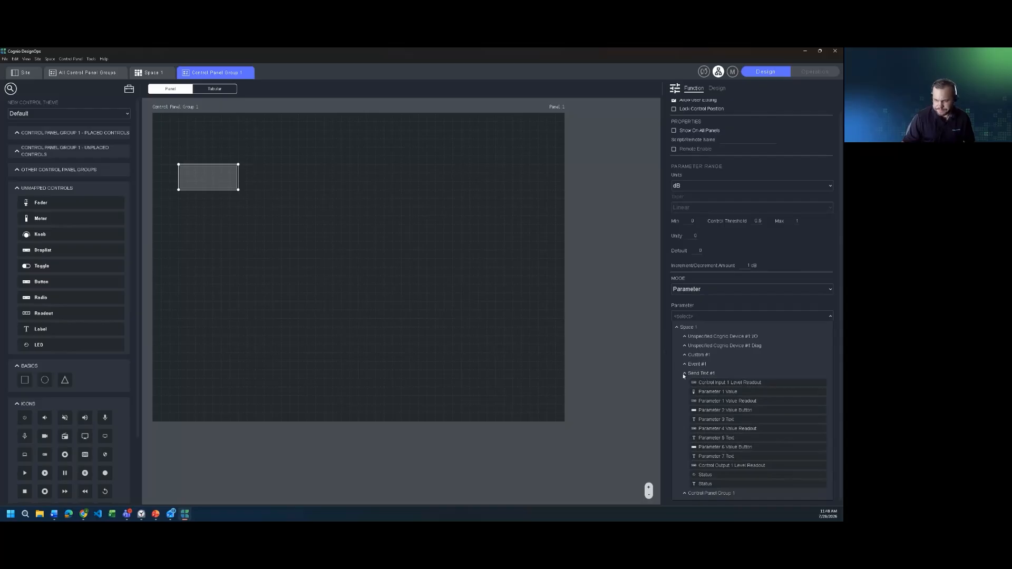
pyautogui.click(684, 374)
pyautogui.click(684, 378)
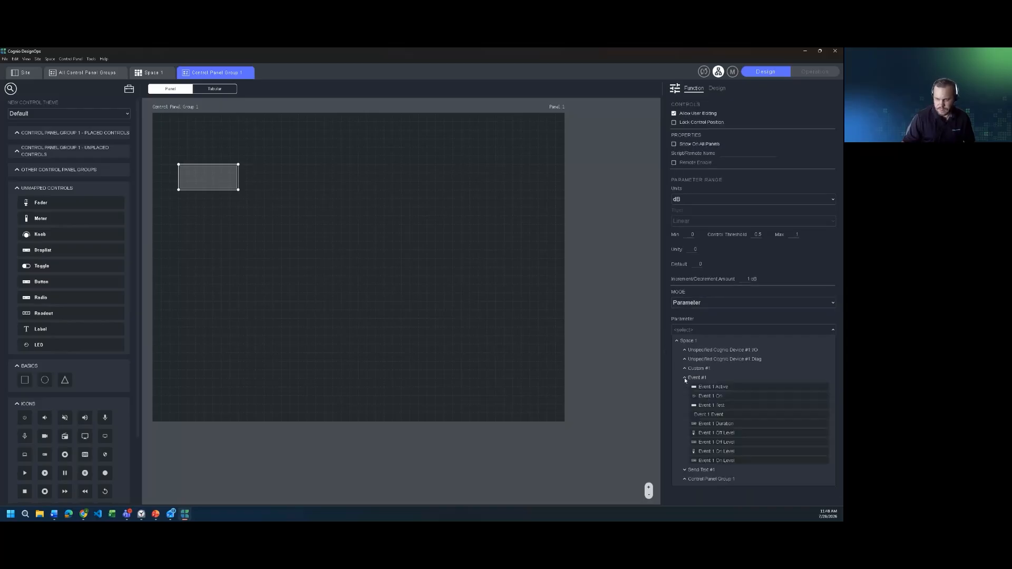
pyautogui.click(714, 396)
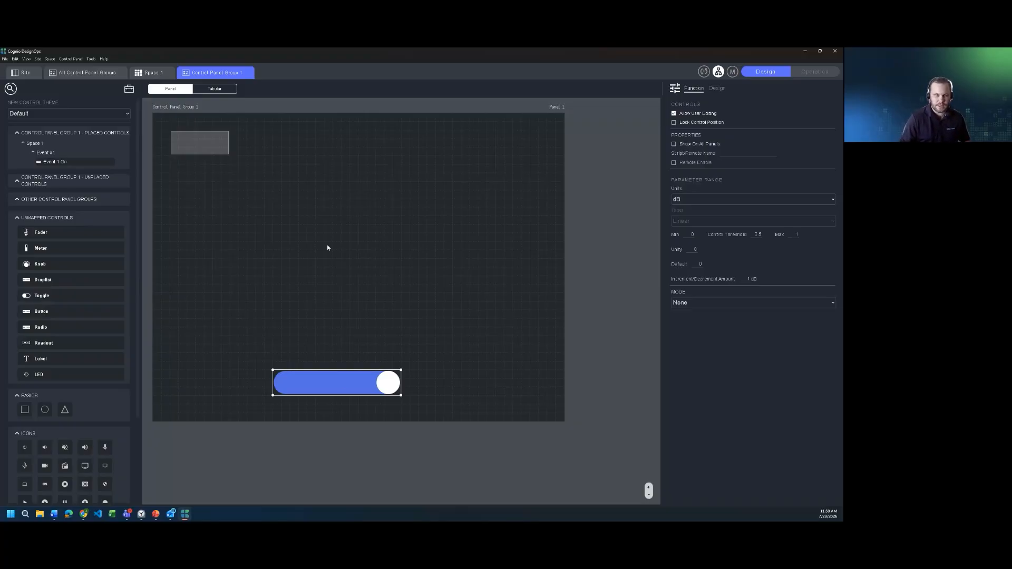
# In Space 1, move the Send Text module one grid column right, and enable Audio Inputs on the Custom module
pyautogui.click(157, 74)
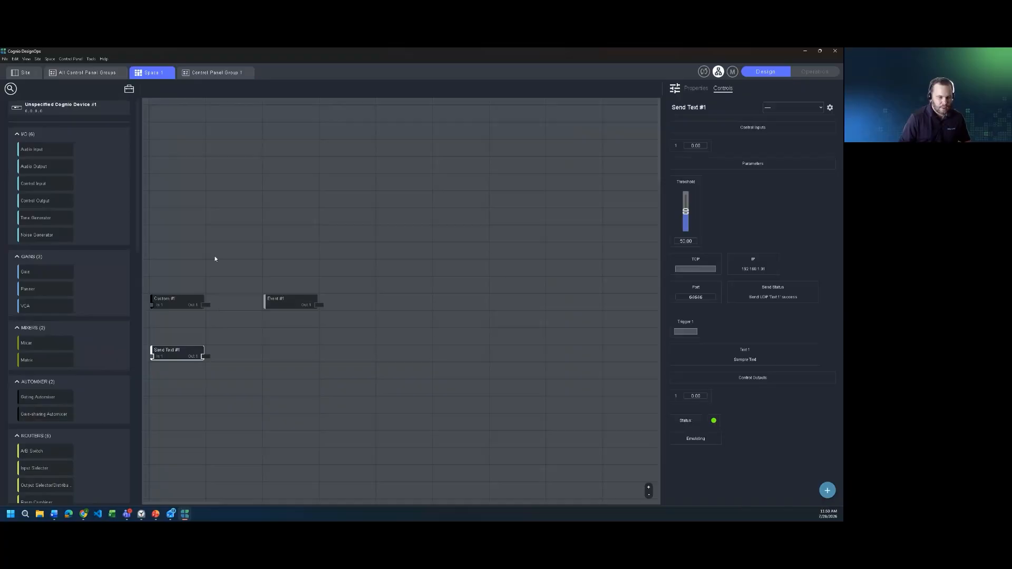
pyautogui.moveTo(163, 348); pyautogui.dragTo(219, 348)
pyautogui.click(164, 300)
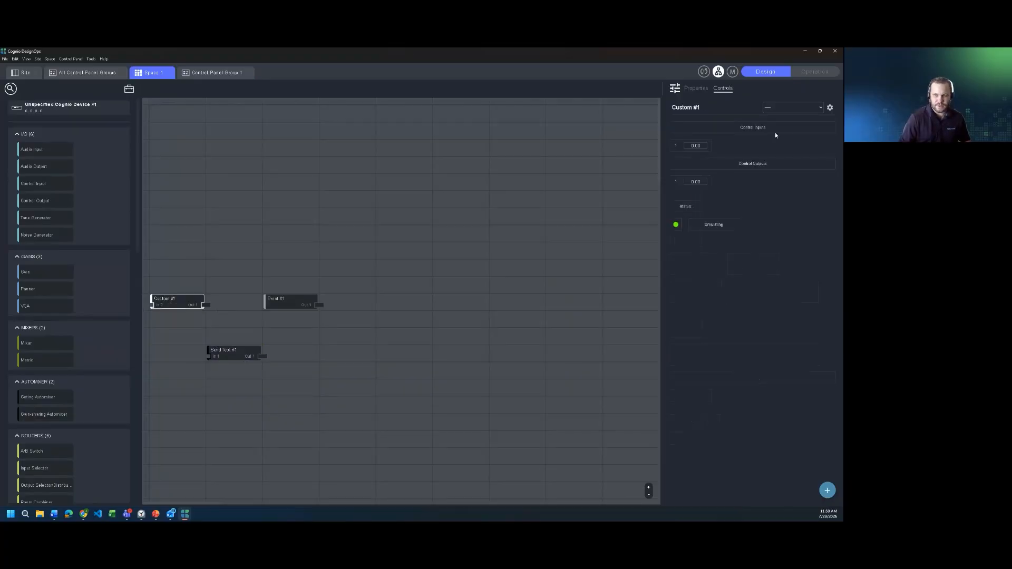
pyautogui.click(696, 89)
pyautogui.click(675, 335)
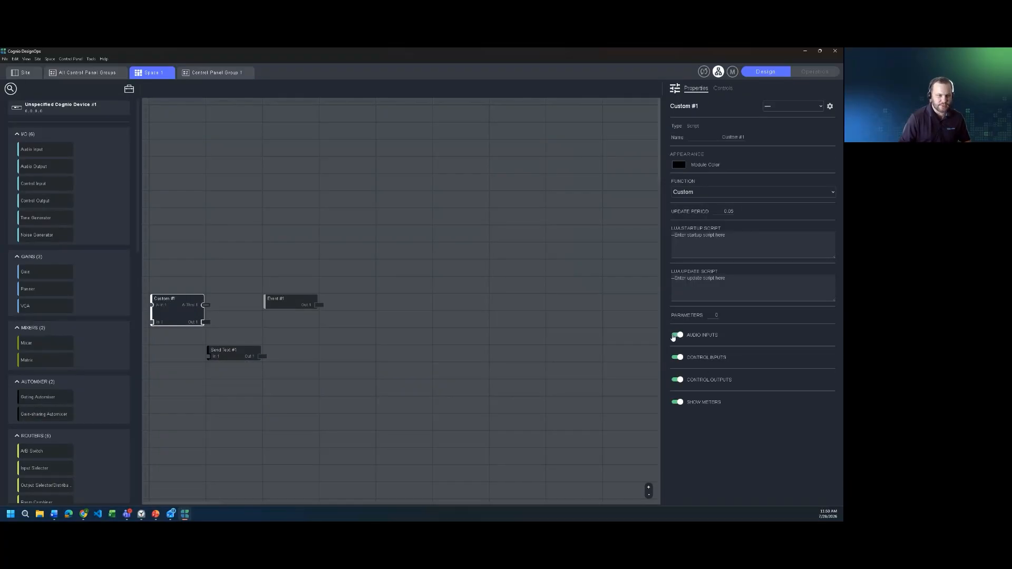
# Move the Custom module three grid rows up and one column right, above the Send Text module
pyautogui.moveTo(153, 299); pyautogui.dragTo(153, 247)
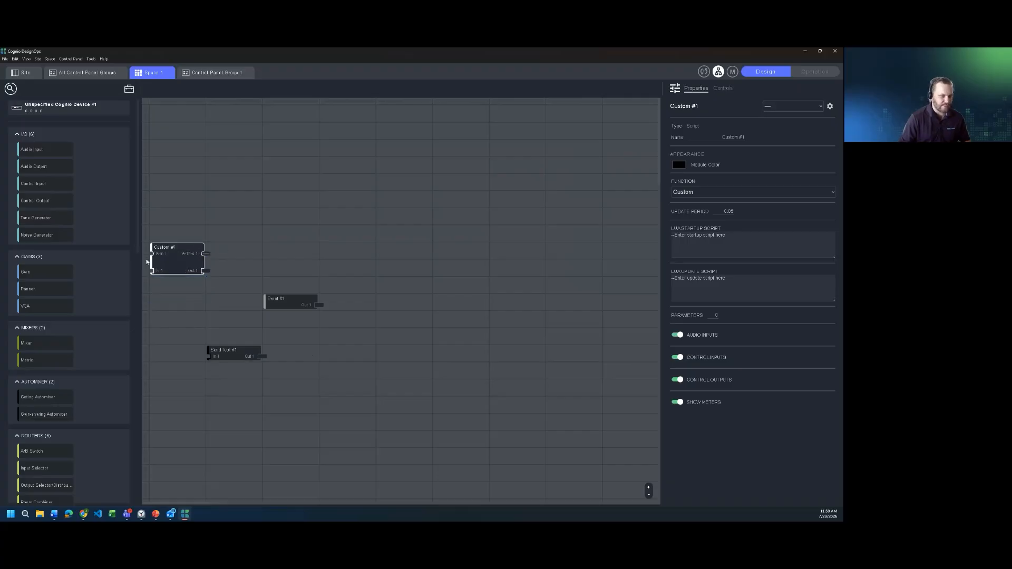
pyautogui.moveTo(155, 260)
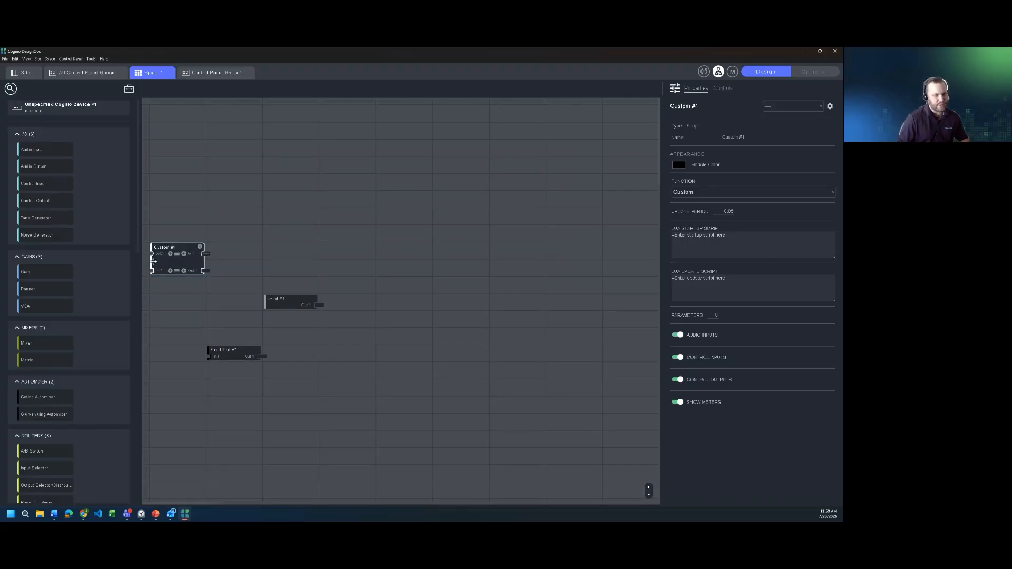
pyautogui.moveTo(172, 247); pyautogui.dragTo(210, 247)
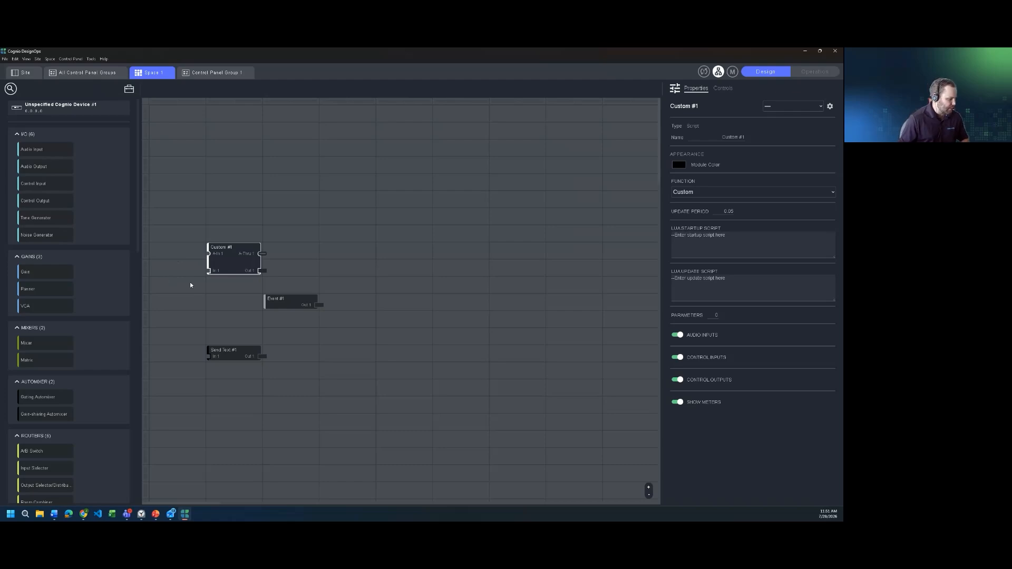
pyautogui.moveTo(226, 272)
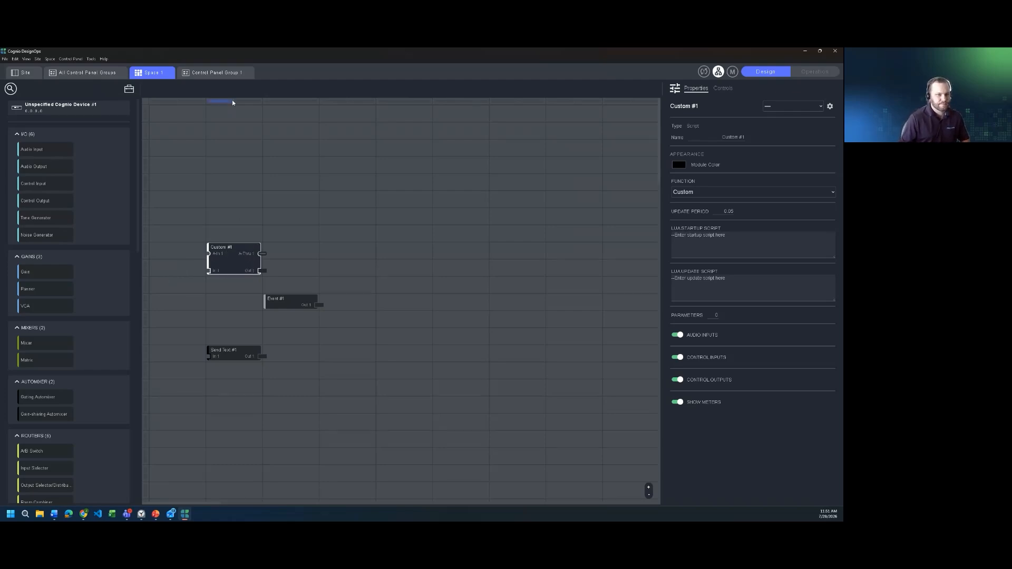
pyautogui.scroll(-3, 81, 305)
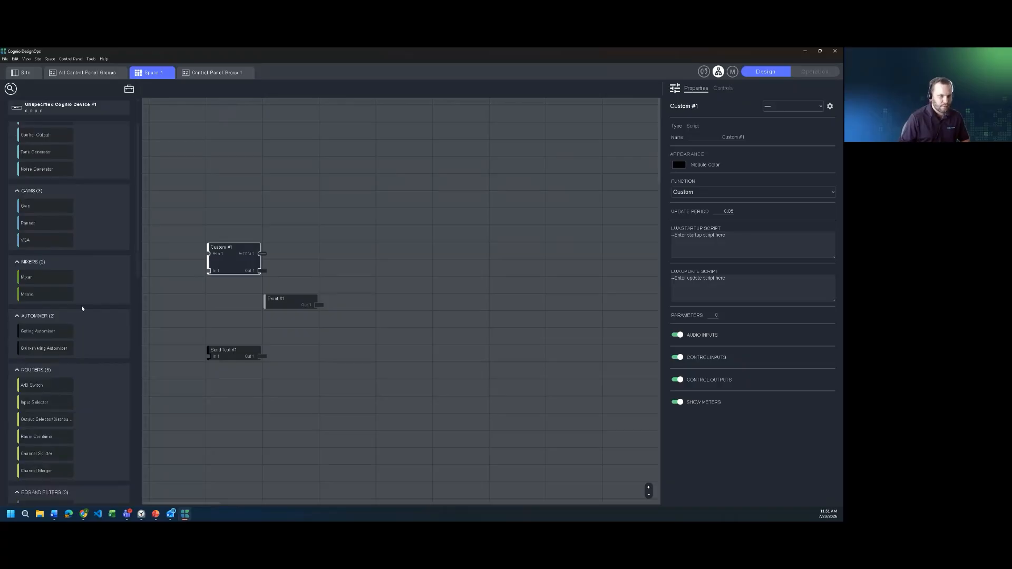
pyautogui.scroll(3, 82, 304)
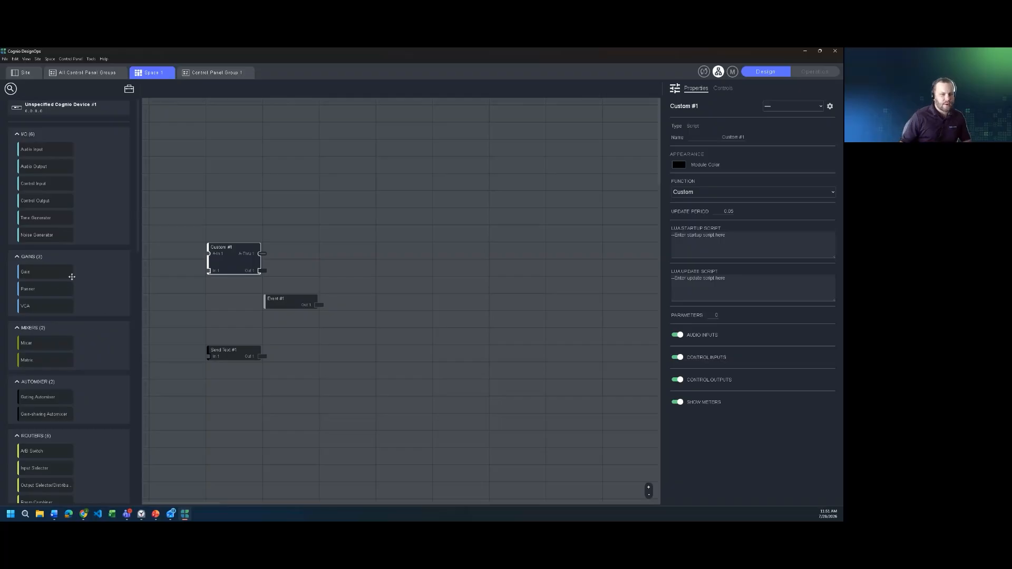
pyautogui.scroll(-6, 72, 297)
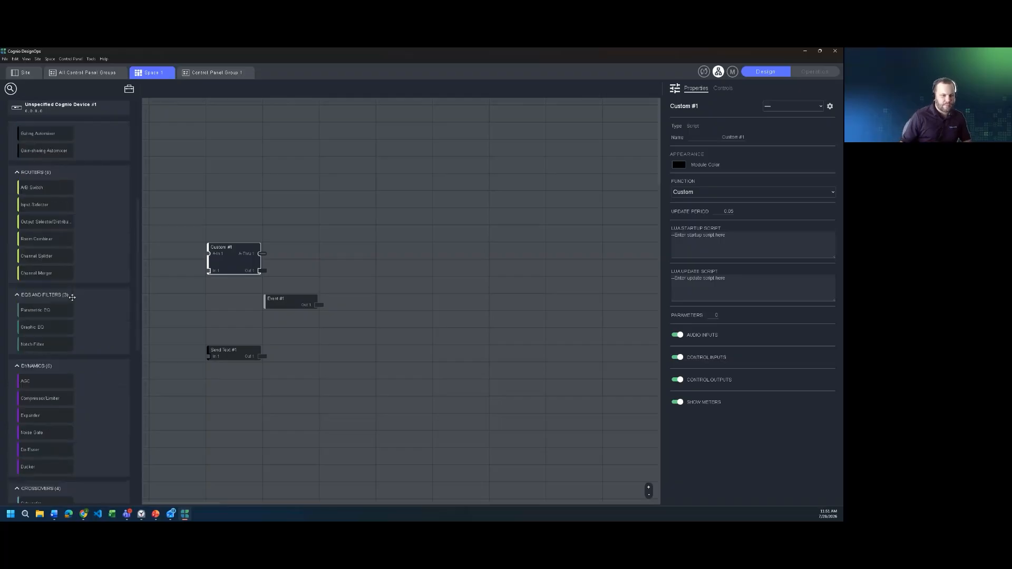
pyautogui.scroll(6, 72, 298)
pyautogui.scroll(-8, 73, 298)
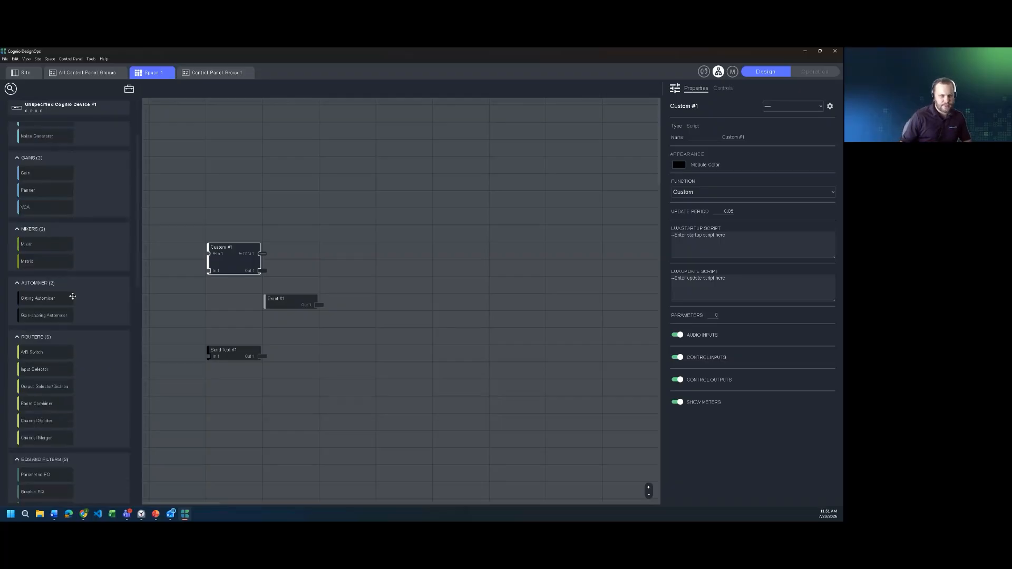
pyautogui.scroll(7, 74, 297)
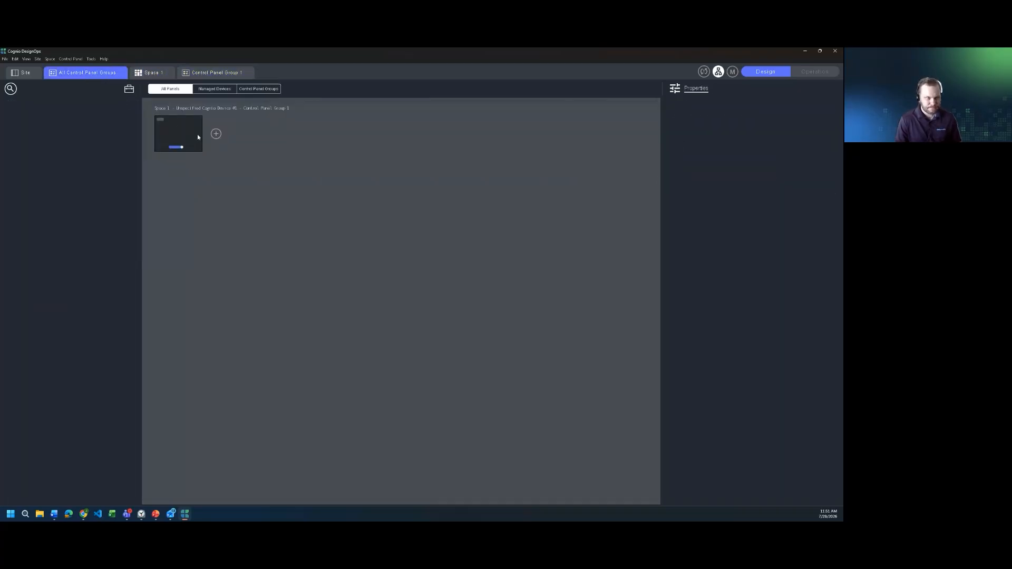
# Add a second control panel group to Unspecified Cognio Device #1 on the site
pyautogui.click(29, 76)
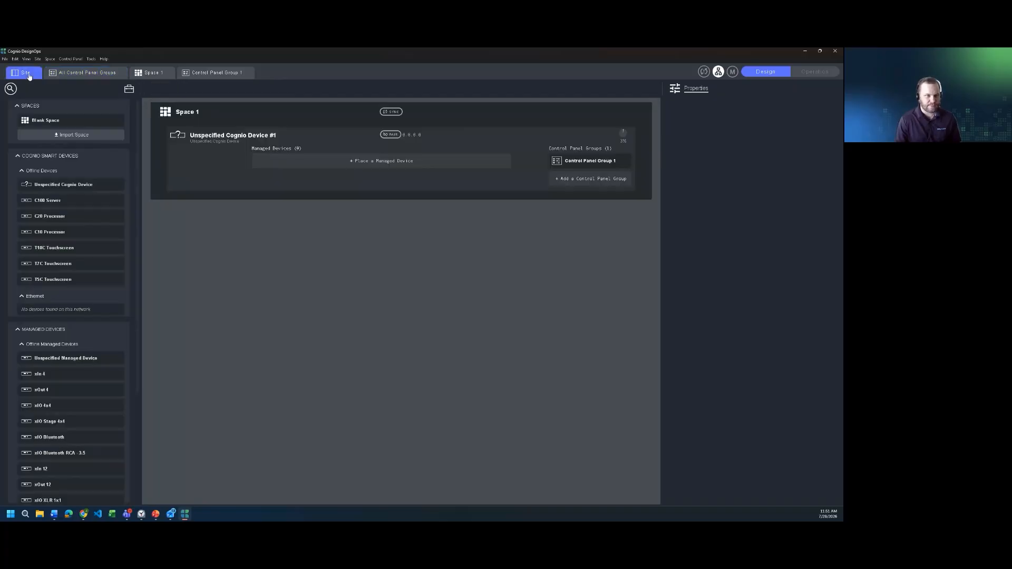
pyautogui.click(66, 73)
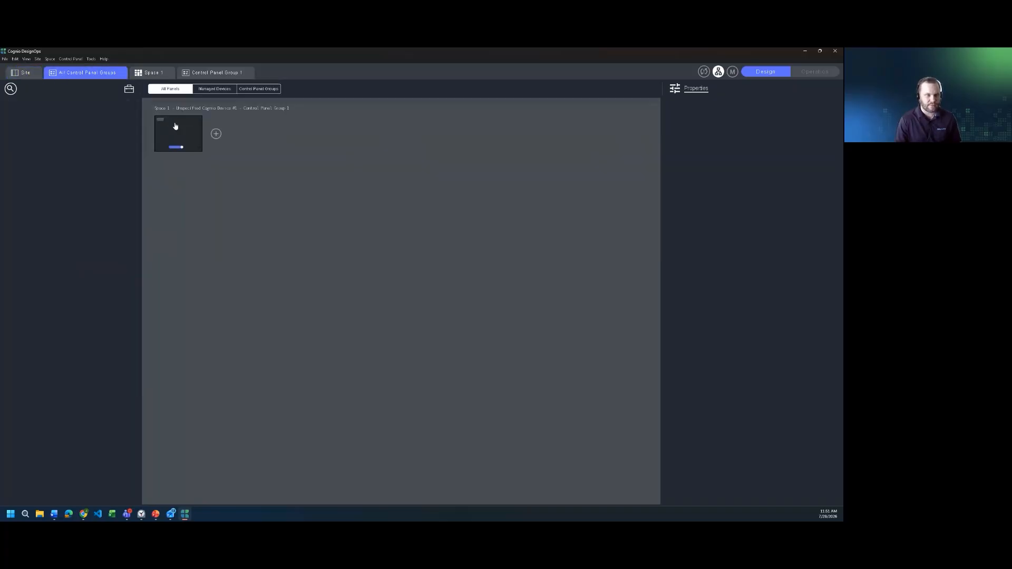
pyautogui.click(27, 73)
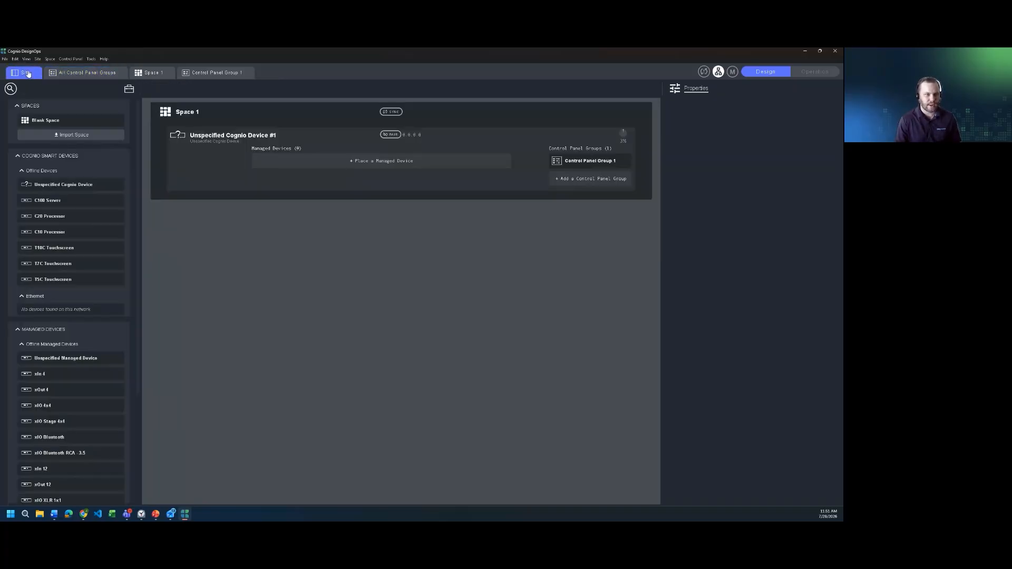
pyautogui.click(595, 183)
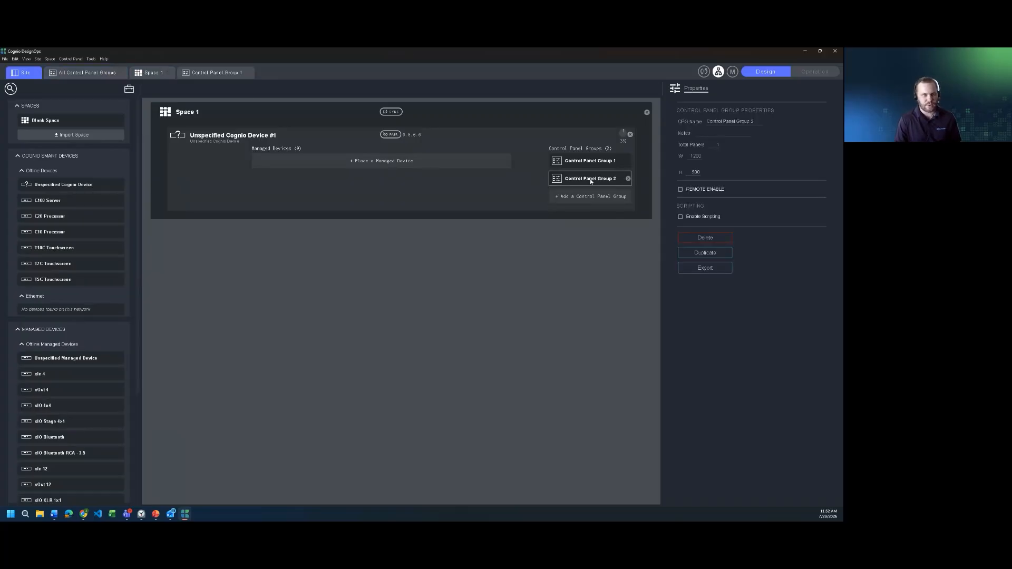
# Review Space 1 and the overview of all control panel groups, and open the panel of Control Panel Group 1
pyautogui.click(152, 72)
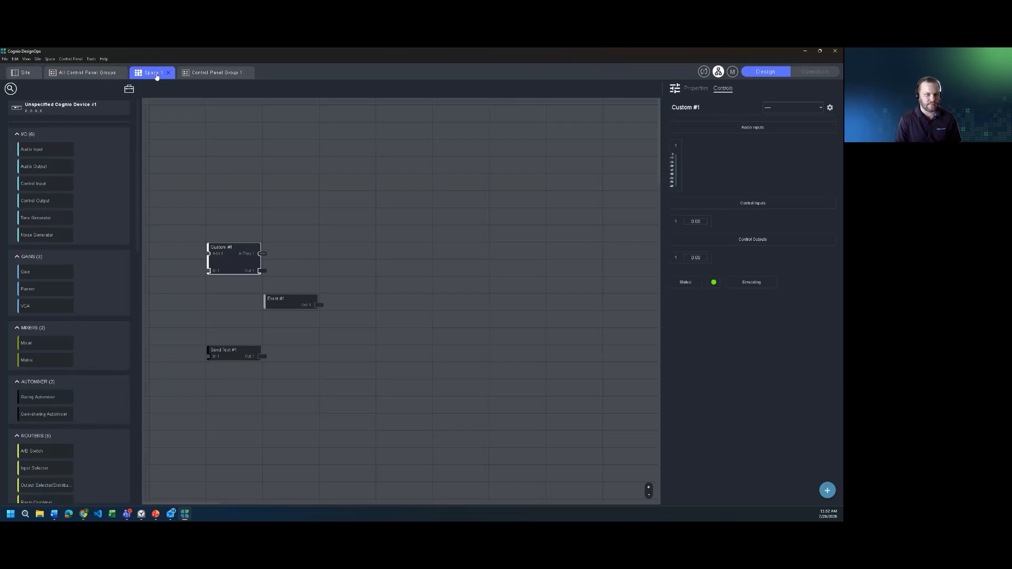
pyautogui.click(103, 74)
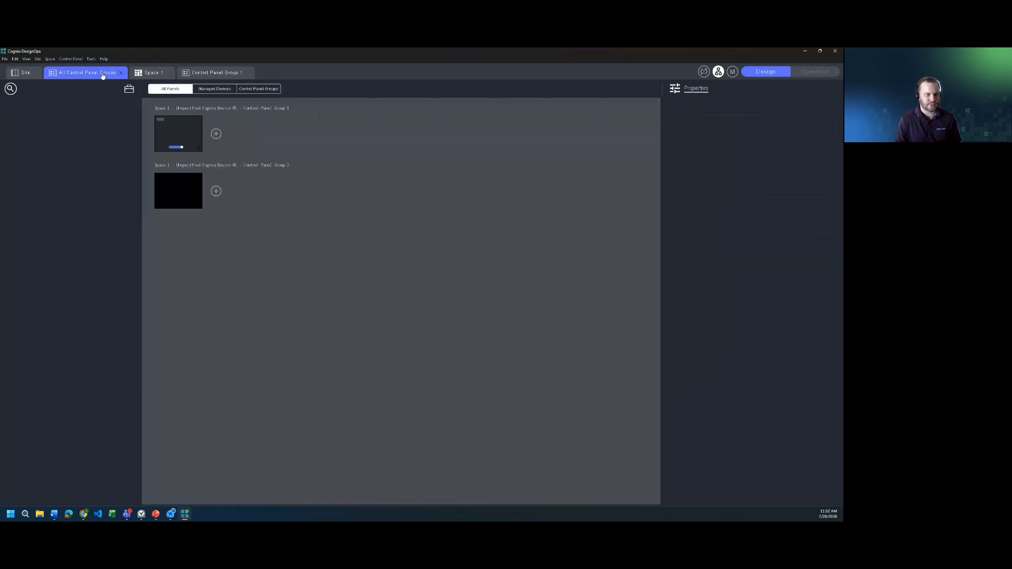
pyautogui.doubleClick(184, 138)
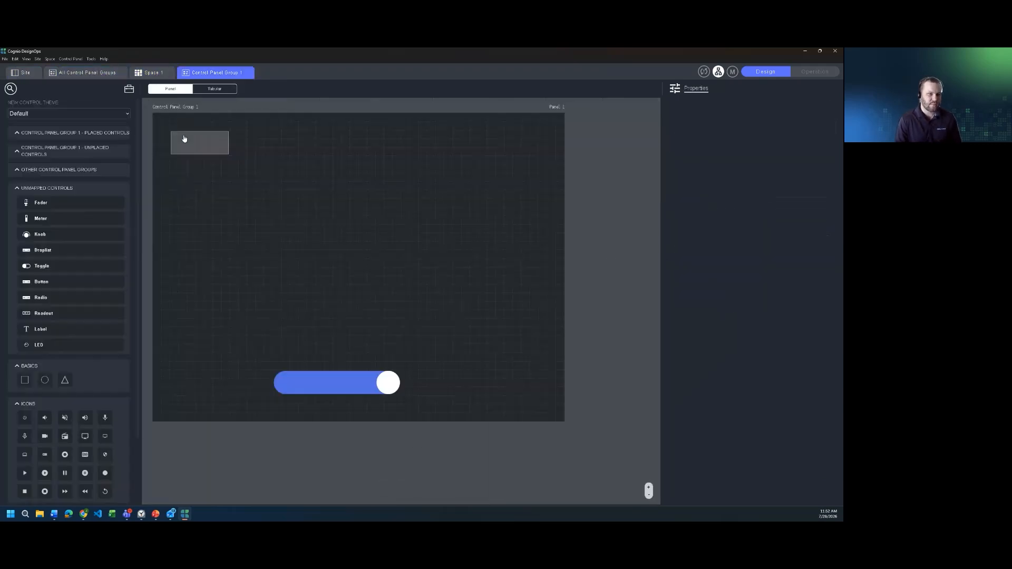
# Move the Event 1 On button toward the panel's centre and set the width of Control Panel Group 1 to 600
pyautogui.moveTo(197, 148); pyautogui.dragTo(310, 234)
pyautogui.moveTo(191, 139); pyautogui.dragTo(470, 415)
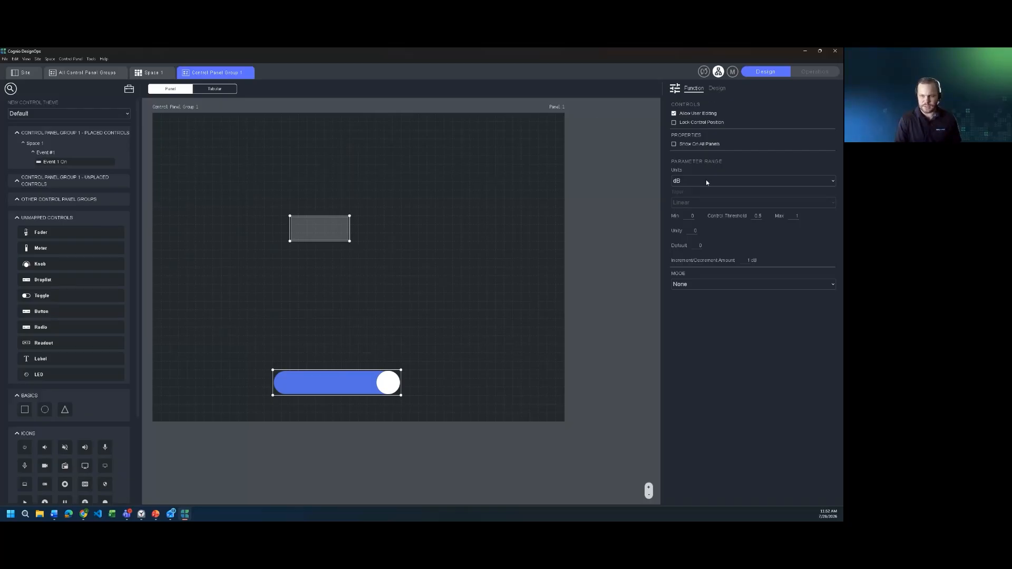
pyautogui.click(177, 108)
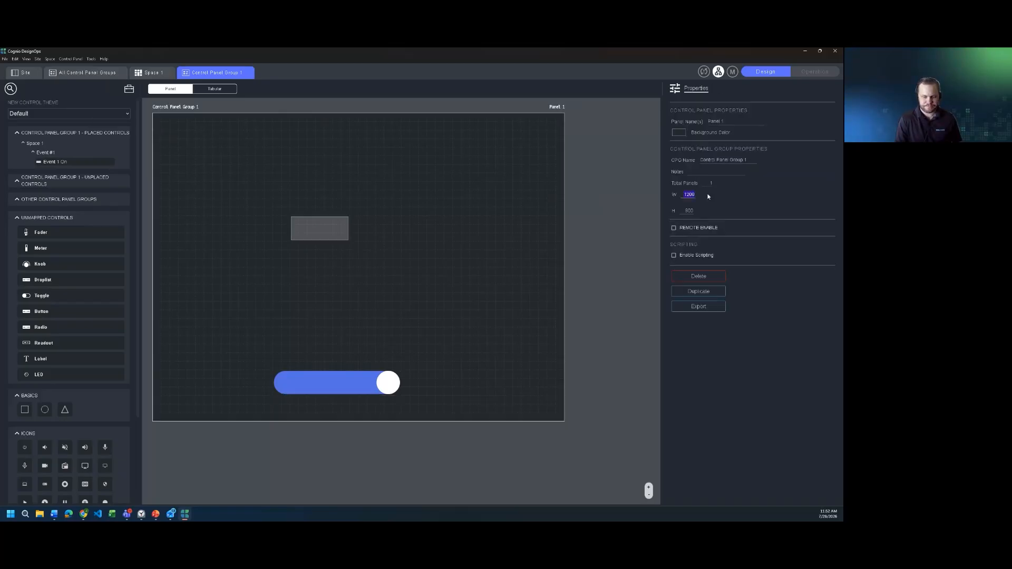
pyautogui.press('Return')
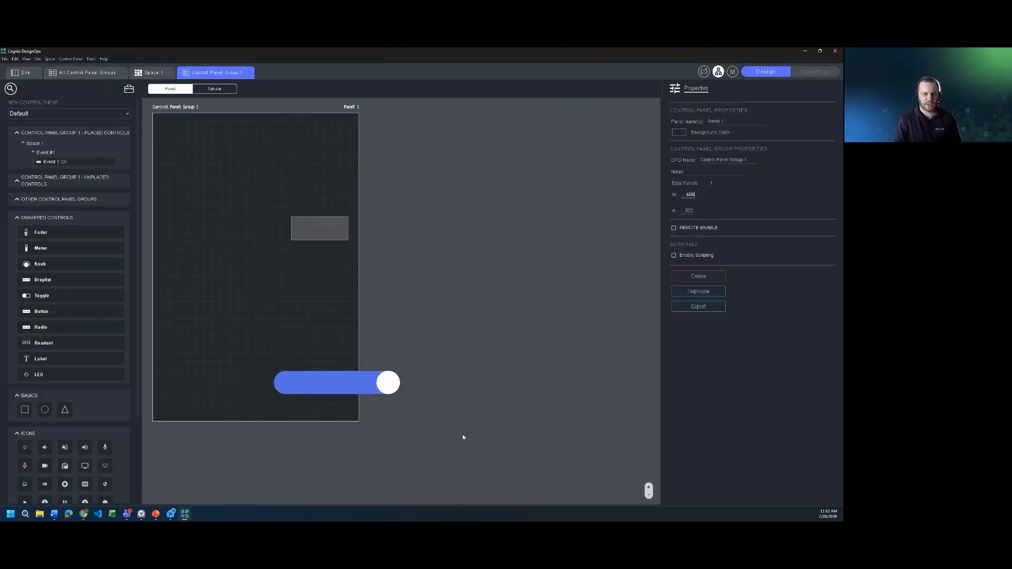
# Move the toggle and the Event 1 On button left to fit inside the narrowed panel, and shift both up together
pyautogui.moveTo(353, 384); pyautogui.dragTo(276, 384)
pyautogui.moveTo(327, 234); pyautogui.dragTo(248, 235)
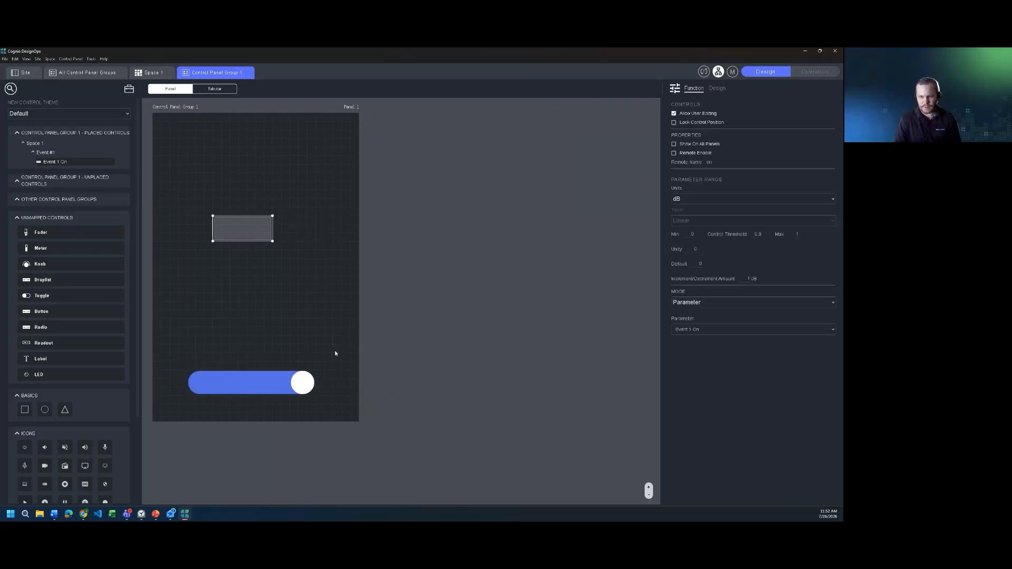
pyautogui.moveTo(349, 408); pyautogui.dragTo(149, 150)
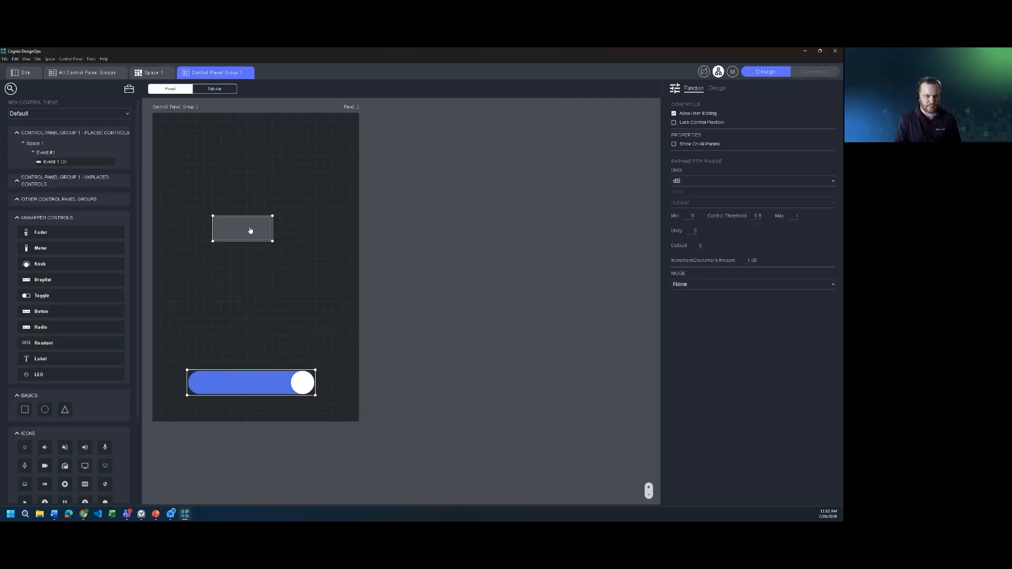
pyautogui.moveTo(249, 230); pyautogui.dragTo(253, 201)
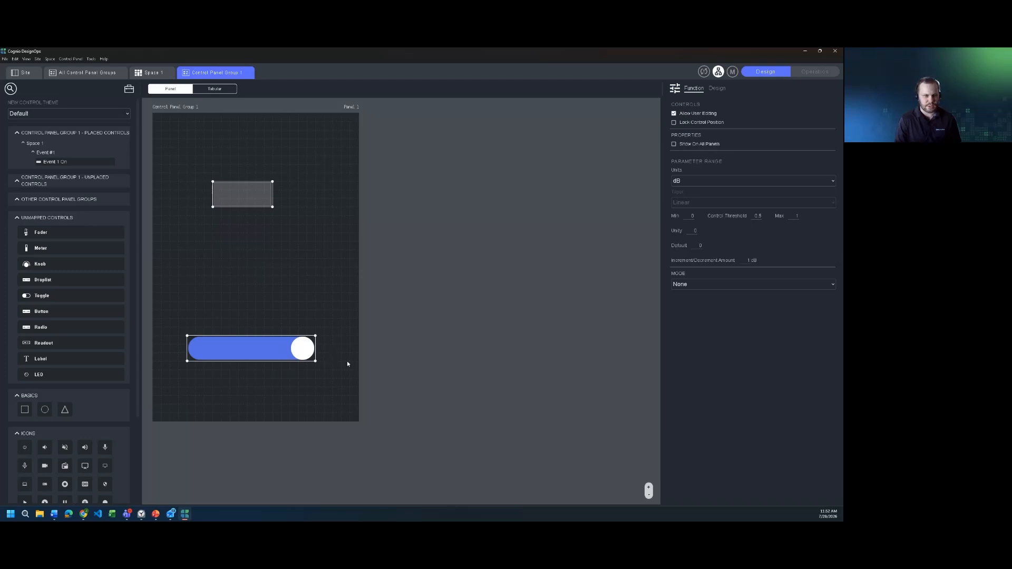
pyautogui.click(261, 289)
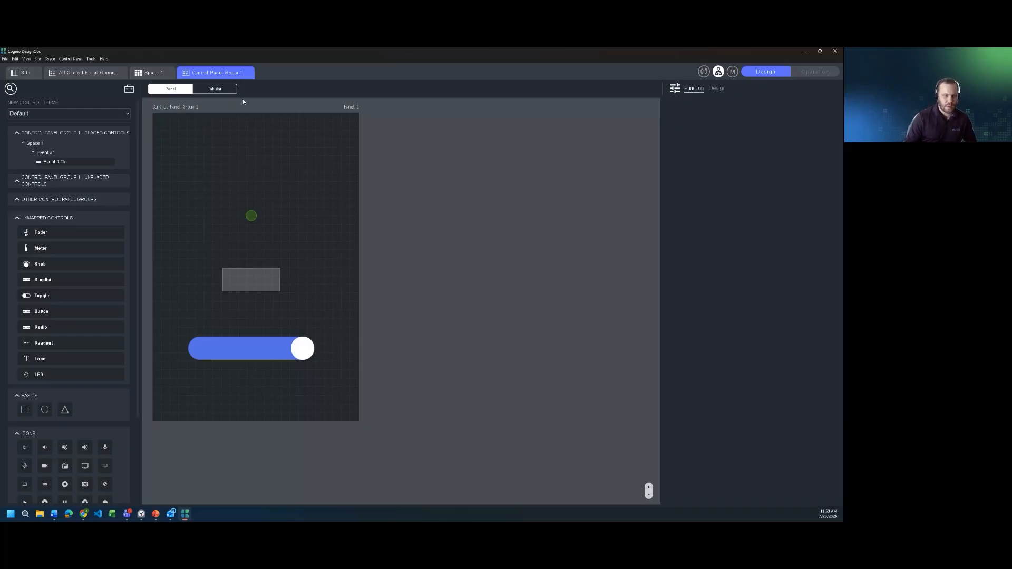
# Show the controls of Control Panel Group 1 in the tabular view, and hide and unhide the Event #1 On button
pyautogui.click(213, 90)
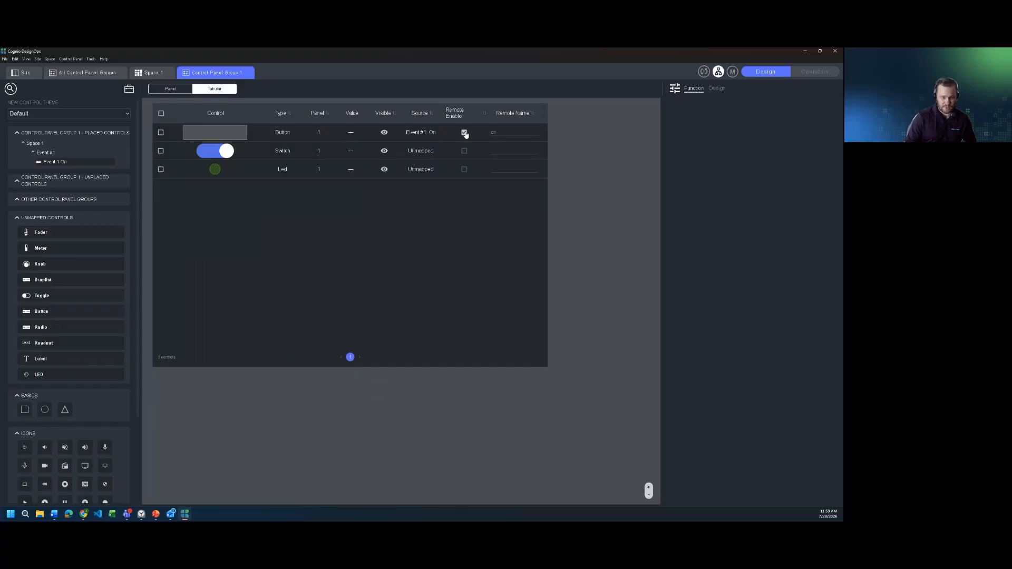
pyautogui.click(386, 134)
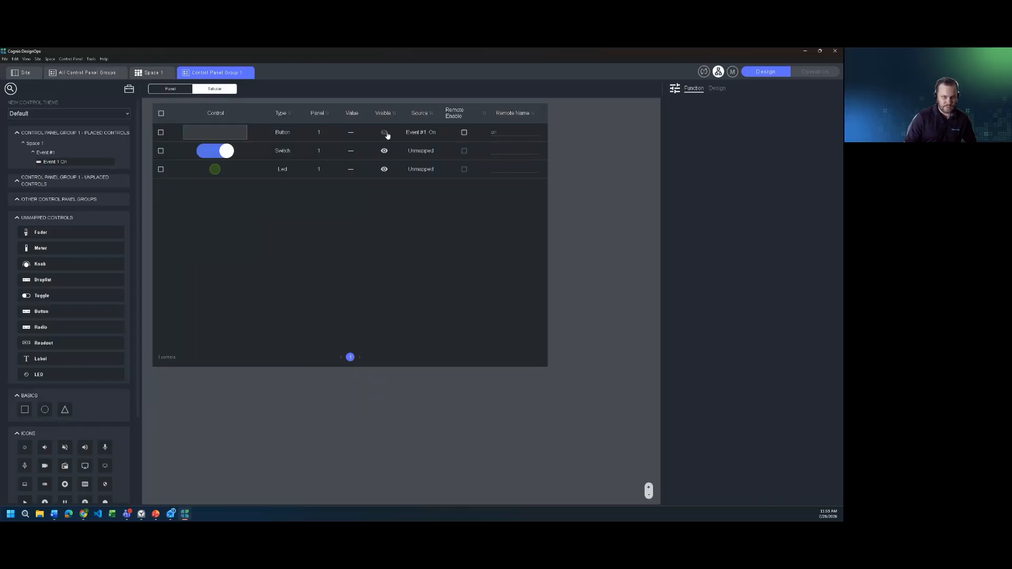
pyautogui.click(385, 133)
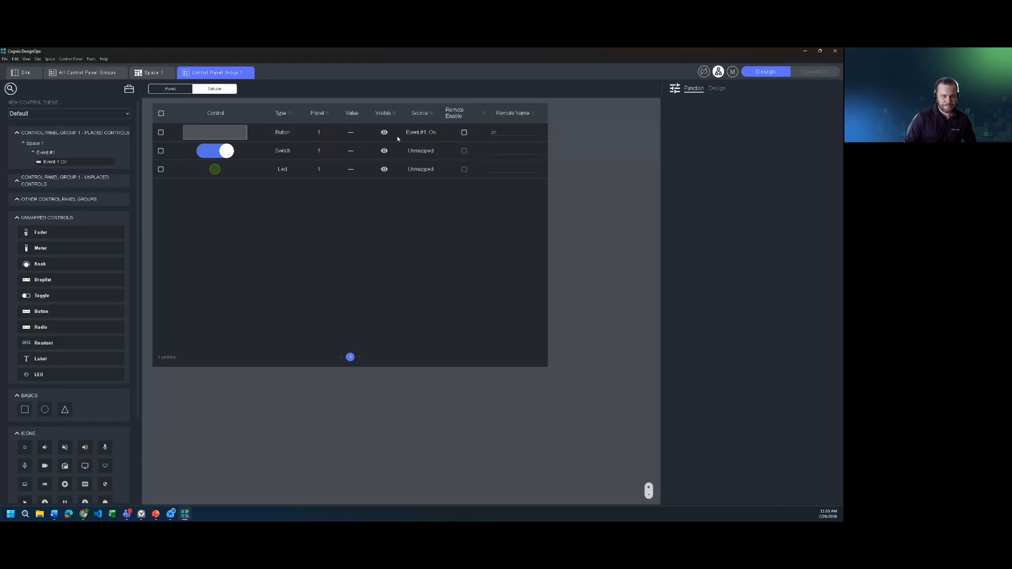
# Review Space 1 and the overview of all control panel groups, and return to the panel view of Control Panel Group 1
pyautogui.click(152, 74)
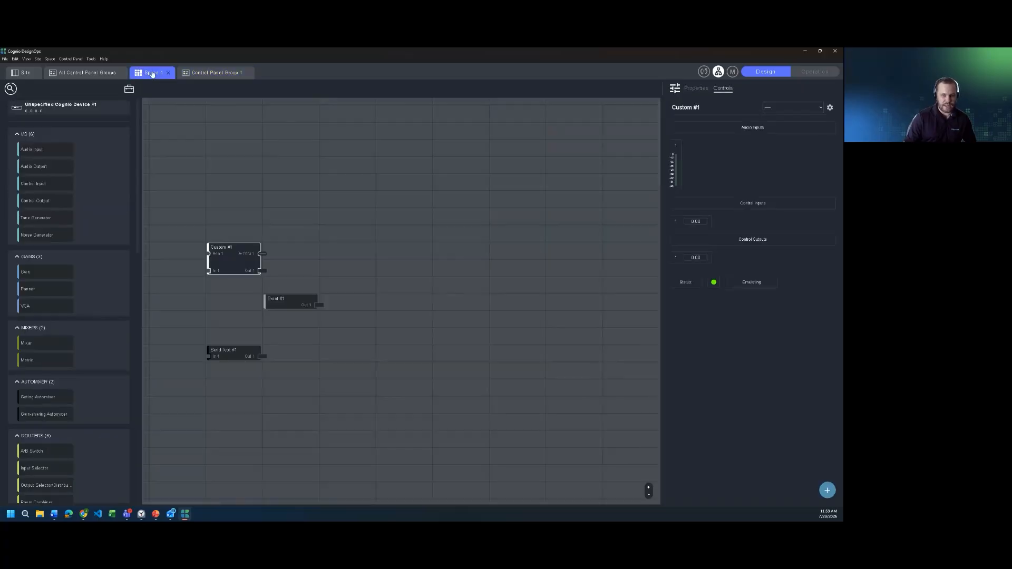
pyautogui.click(106, 73)
pyautogui.doubleClick(166, 133)
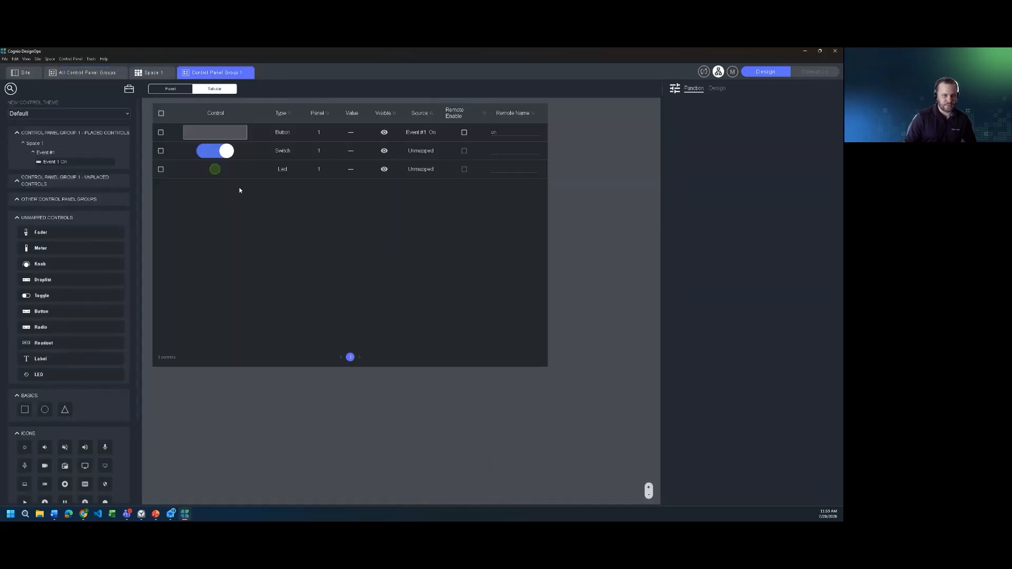
pyautogui.click(167, 92)
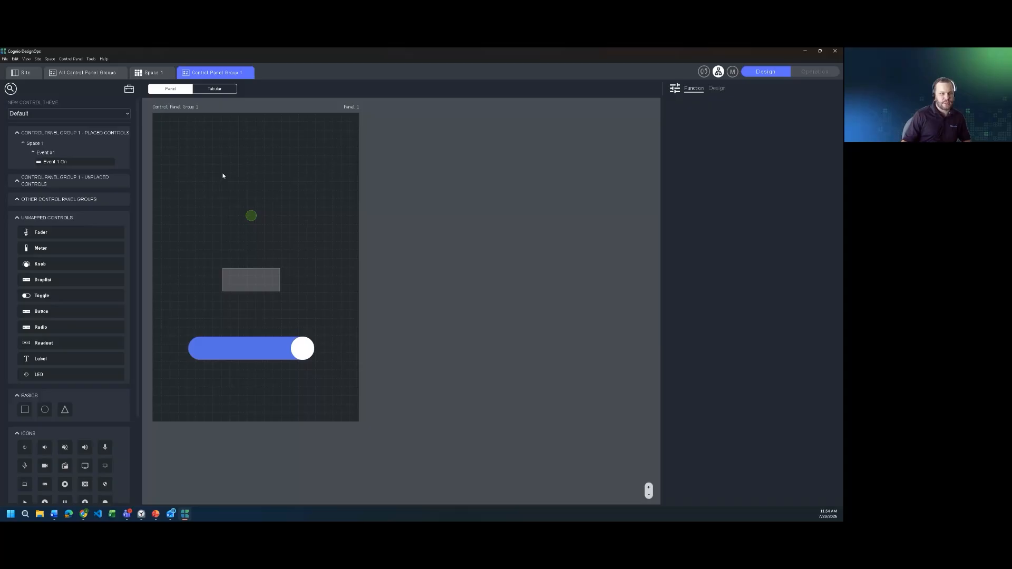
# On the site, replace Unspecified Cognio Device #1 in Space 1 with a T10C Touchscreen
pyautogui.click(27, 73)
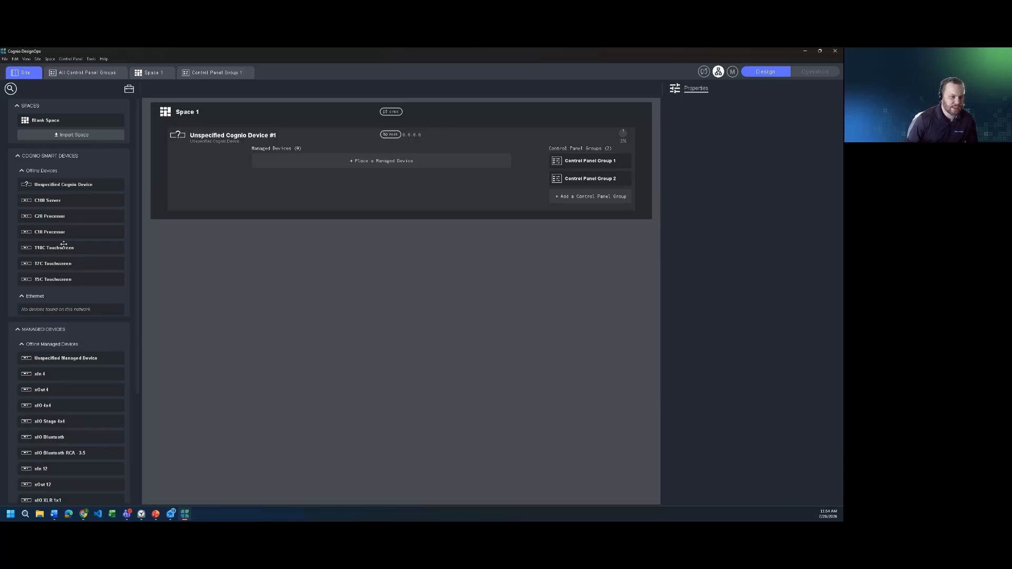
pyautogui.moveTo(59, 251); pyautogui.dragTo(217, 156)
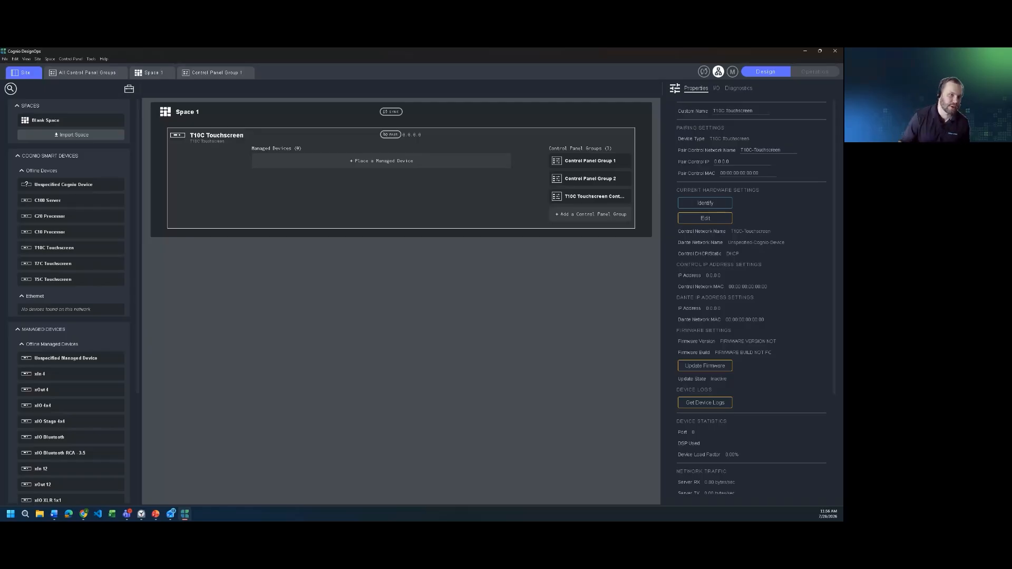
# Review the panels of all control panel groups, inspect the properties of Control Panel Group 2, and return to the site
pyautogui.click(104, 74)
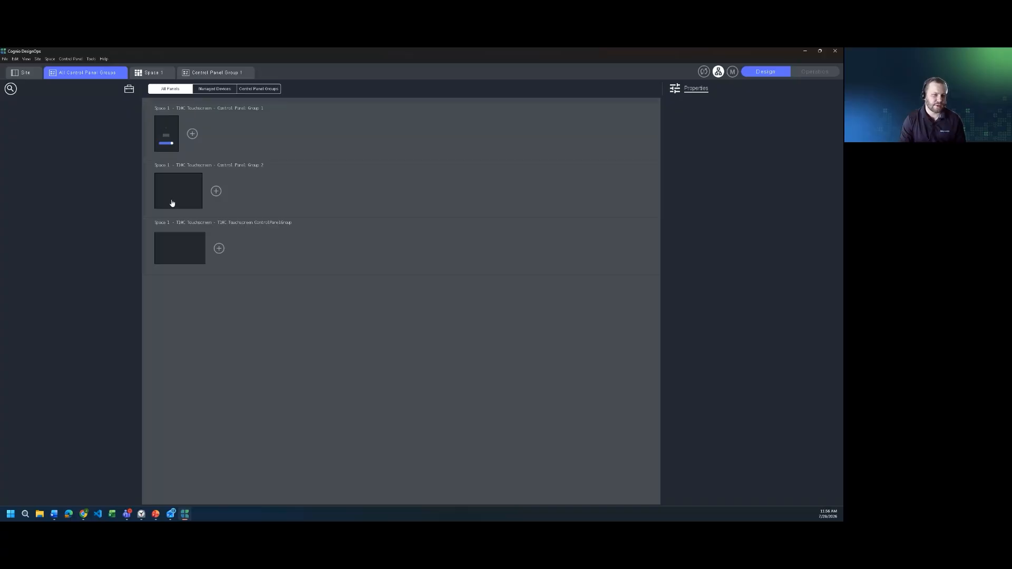
pyautogui.click(175, 198)
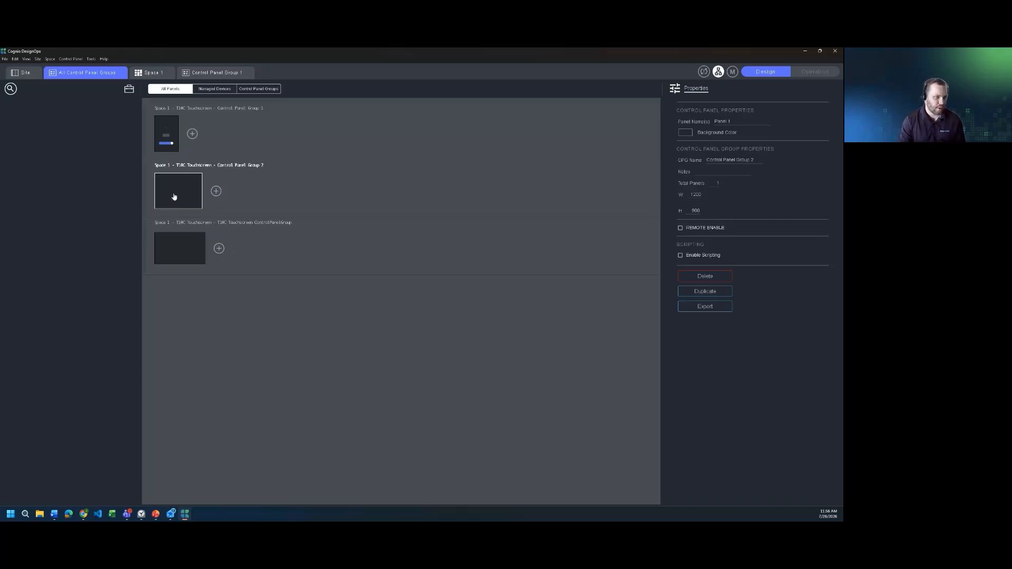
pyautogui.click(27, 73)
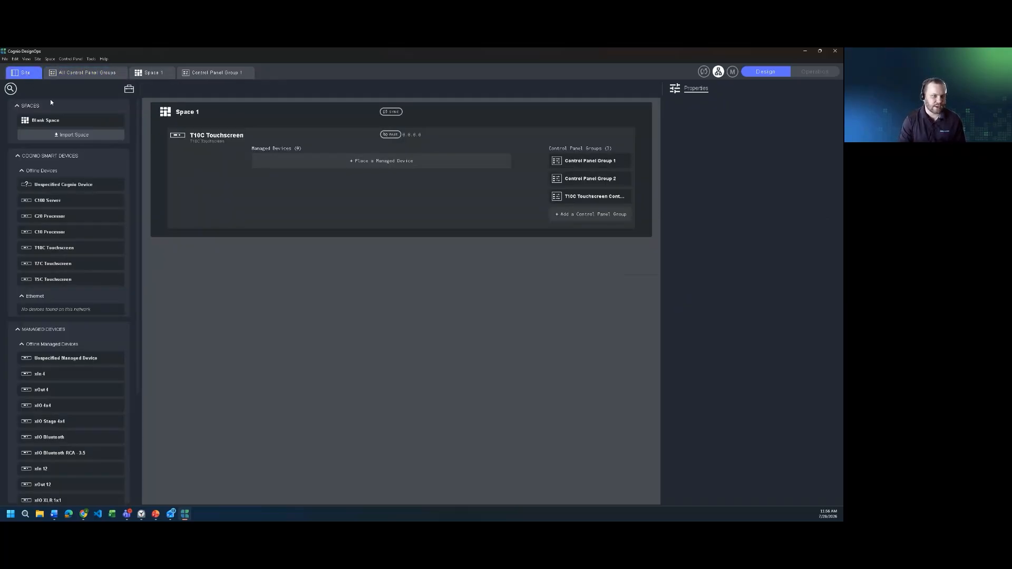